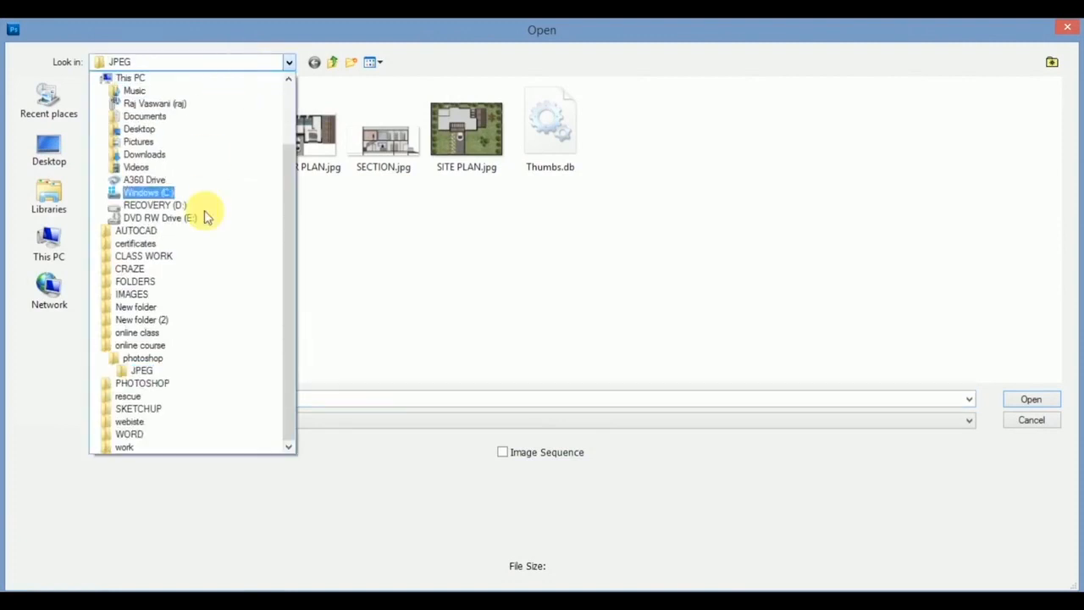
# Step: Open cul de sac.pdf from the PDF FOR PHOTOSHOP folder, importing its page at 200 pixels/inch in 16-bit CMYK Color
pyautogui.click(155, 356)
pyautogui.doubleClick(162, 104)
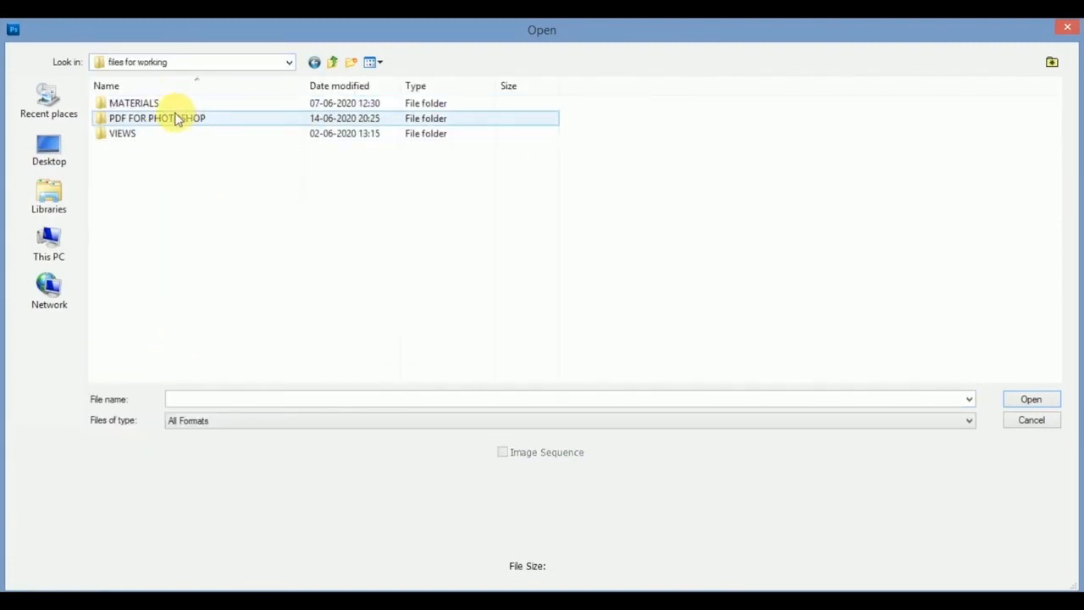
pyautogui.doubleClick(140, 118)
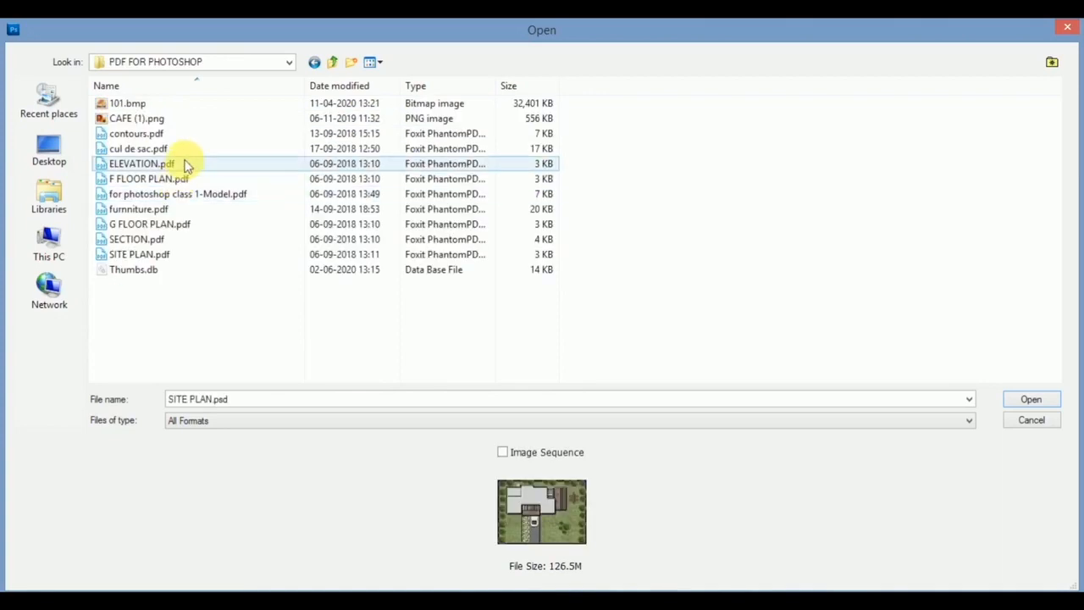
pyautogui.click(194, 149)
pyautogui.click(1029, 400)
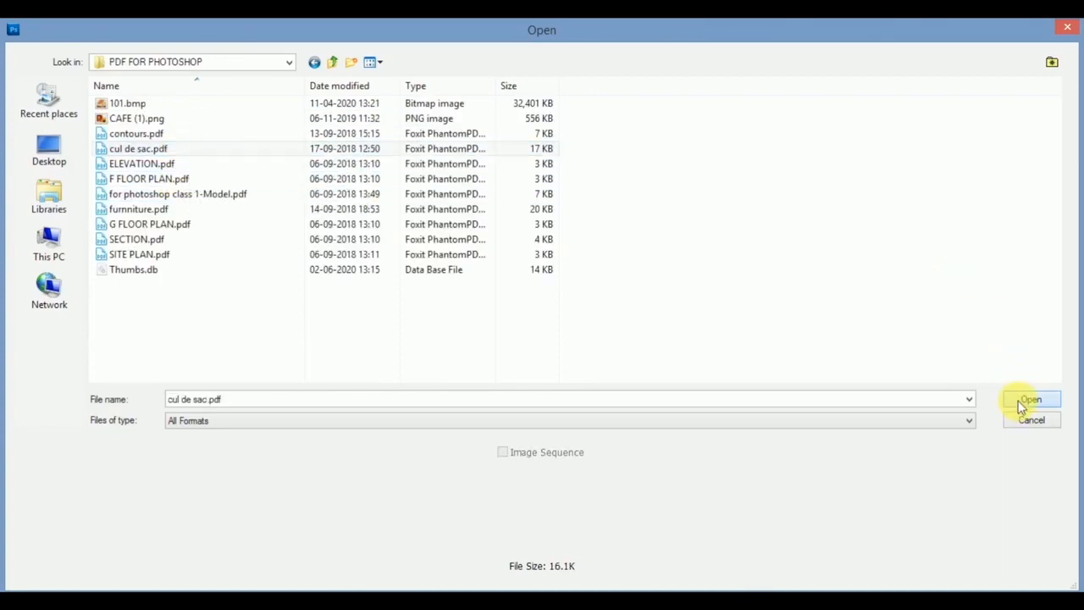
pyautogui.doubleClick(652, 293)
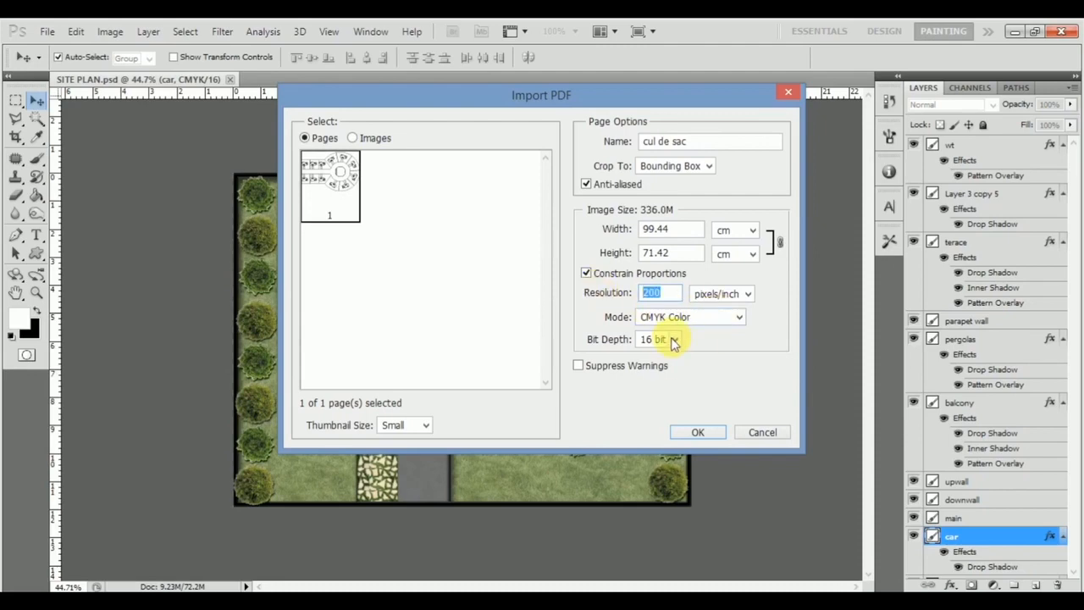
pyautogui.click(700, 433)
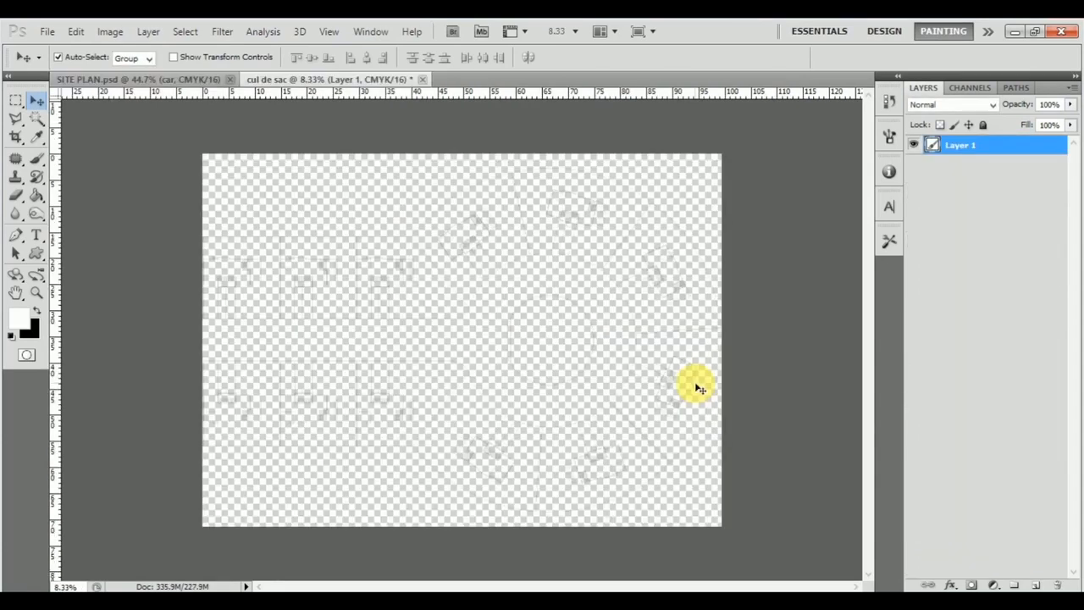
# Step: Add a white-filled layer named BACKGROUND beneath the line drawing and rename the drawing's layer MAIN
pyautogui.click(1042, 585)
pyautogui.hotkey('alt', 'BackSpace')
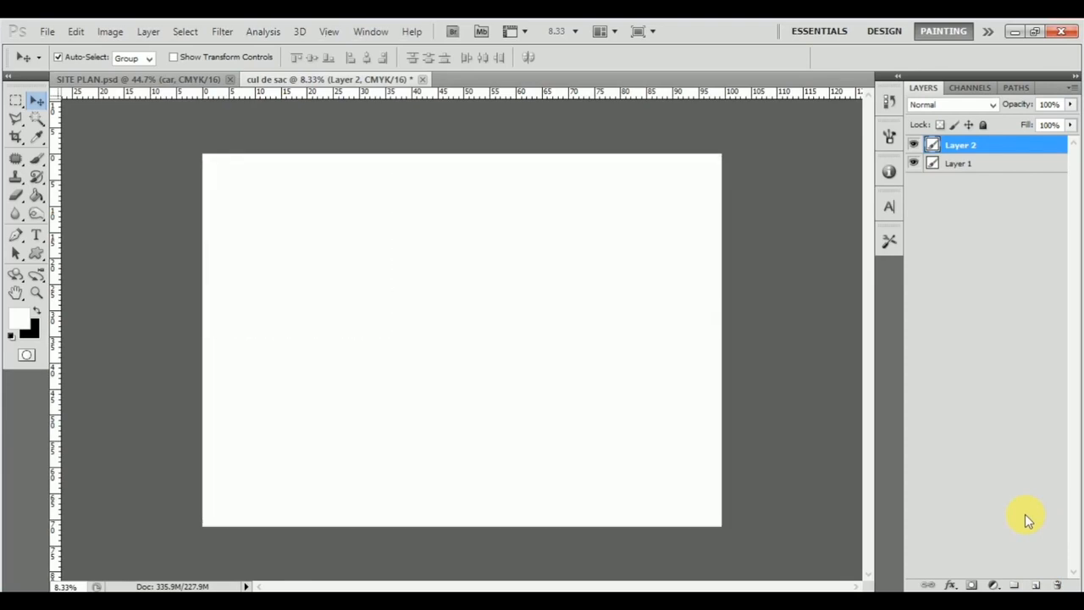
pyautogui.doubleClick(976, 145)
pyautogui.moveTo(995, 144)
pyautogui.mouseDown()
pyautogui.moveTo(988, 213)
pyautogui.moveTo(966, 172)
pyautogui.mouseUp()
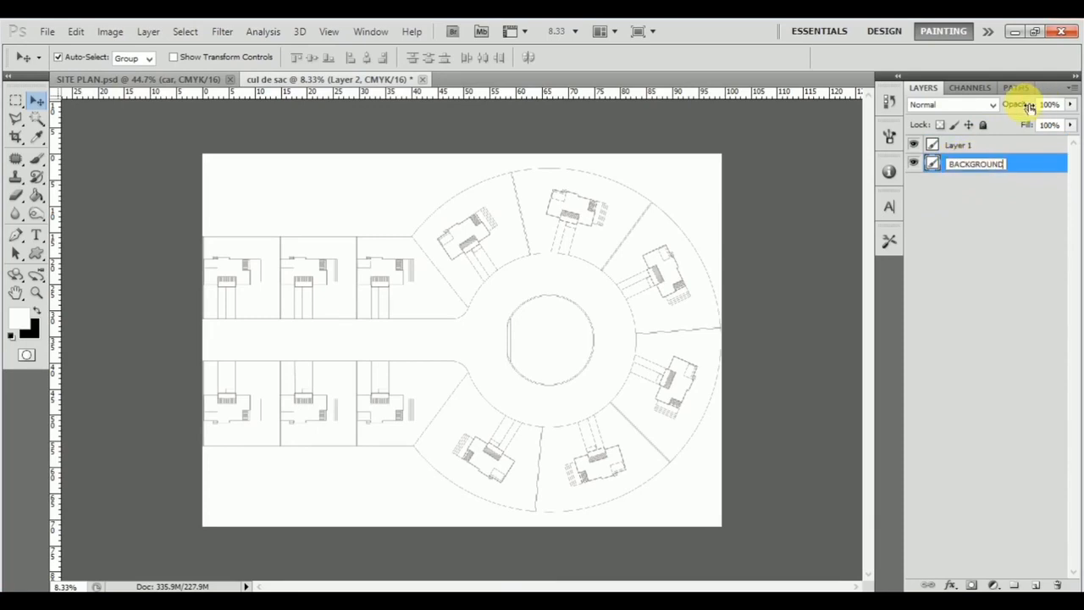
pyautogui.doubleClick(961, 145)
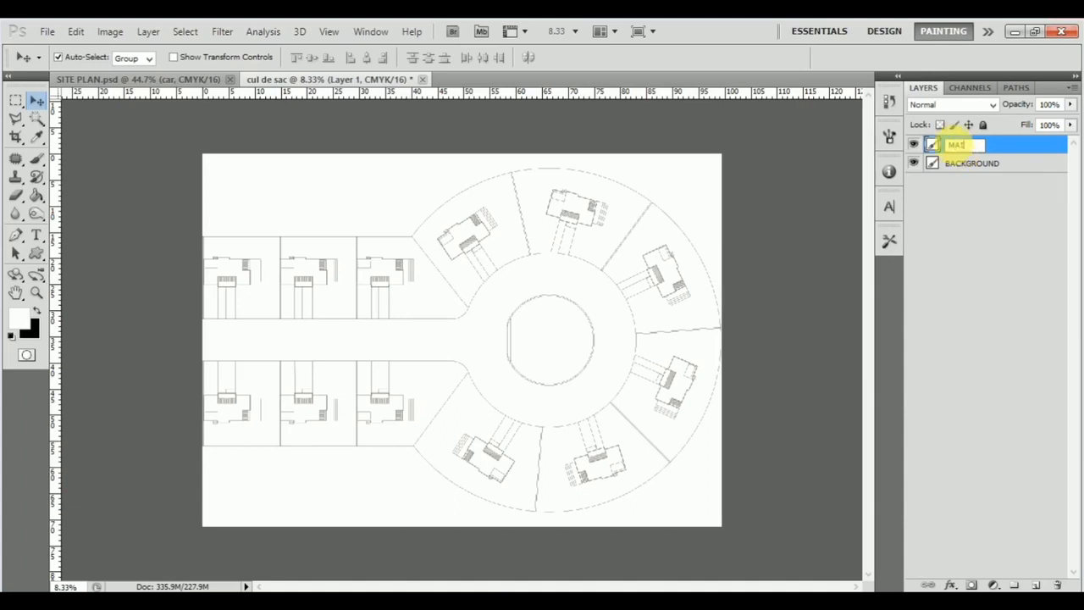
pyautogui.click(954, 238)
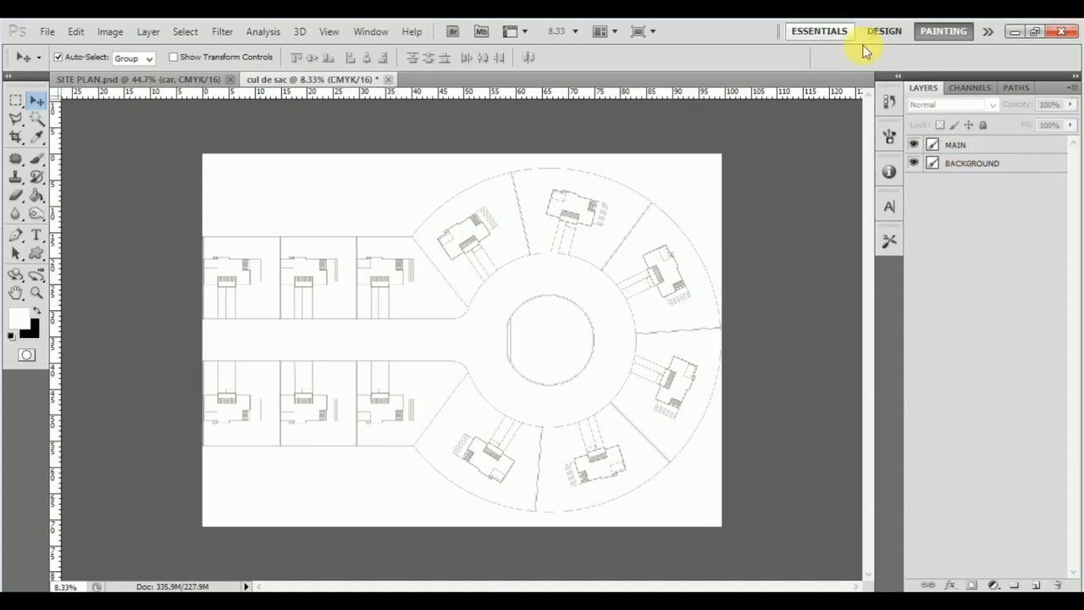
# Step: With the MAIN layer active, select the open ground around the houses in the upper row of plots using the Magic Wand
pyautogui.click(35, 119)
pyautogui.scroll(4, 211, 291)
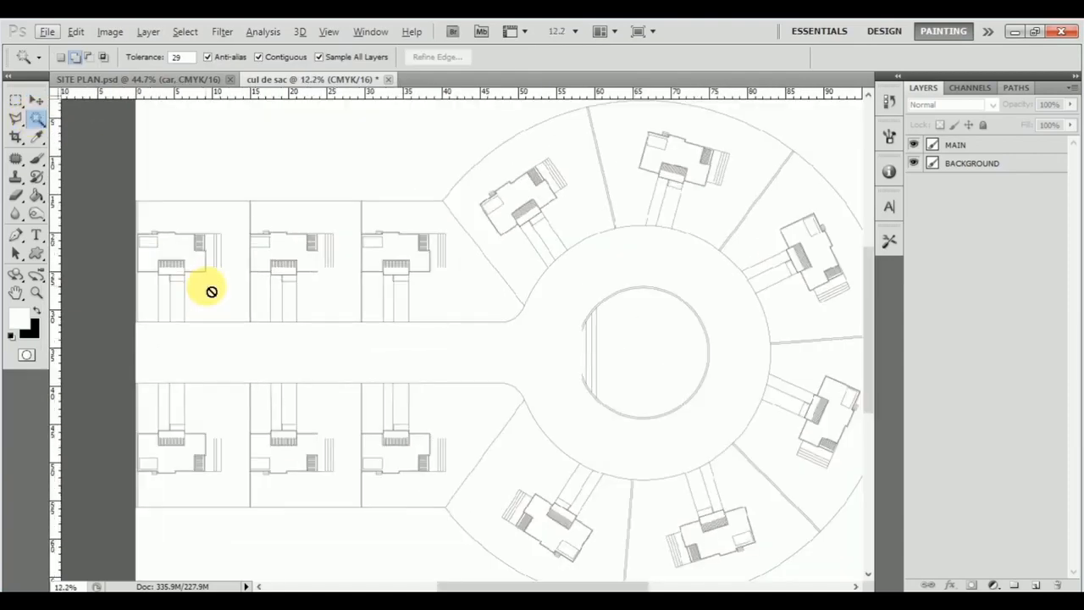
pyautogui.scroll(1, 210, 290)
pyautogui.hscroll(-1, 657, 140)
pyautogui.click(957, 145)
pyautogui.scroll(-2, 181, 97)
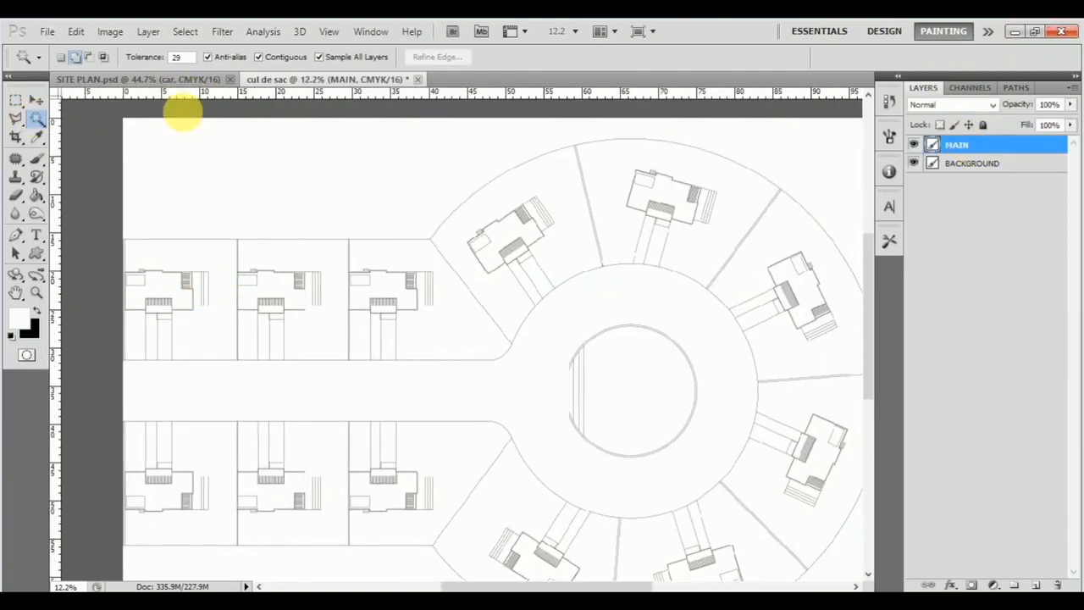
pyautogui.hscroll(2, 181, 145)
pyautogui.scroll(-1, 206, 249)
pyautogui.click(142, 235)
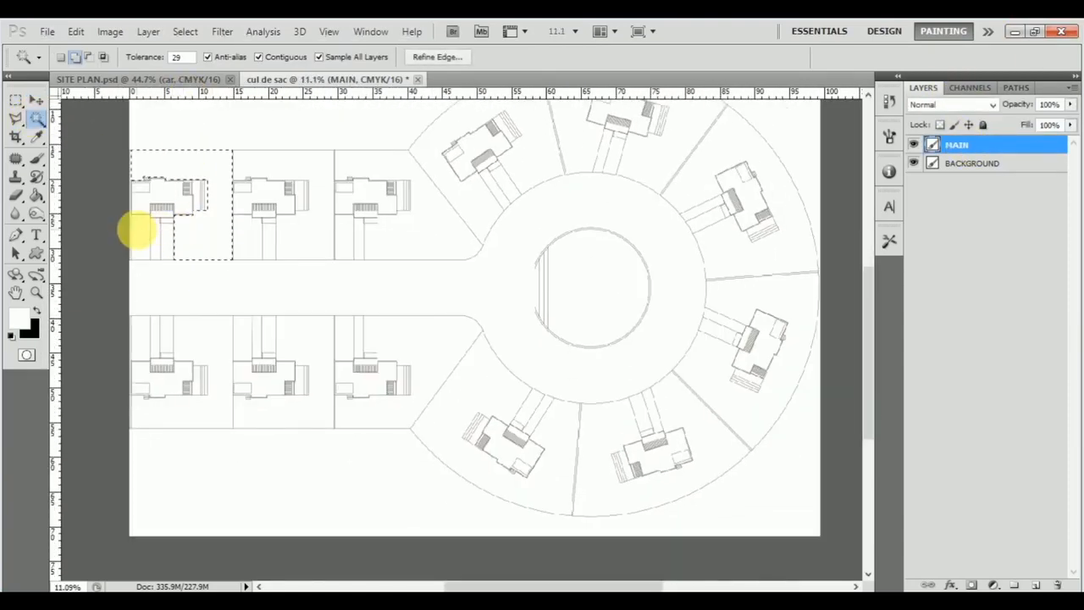
pyautogui.click(276, 240)
pyautogui.click(375, 238)
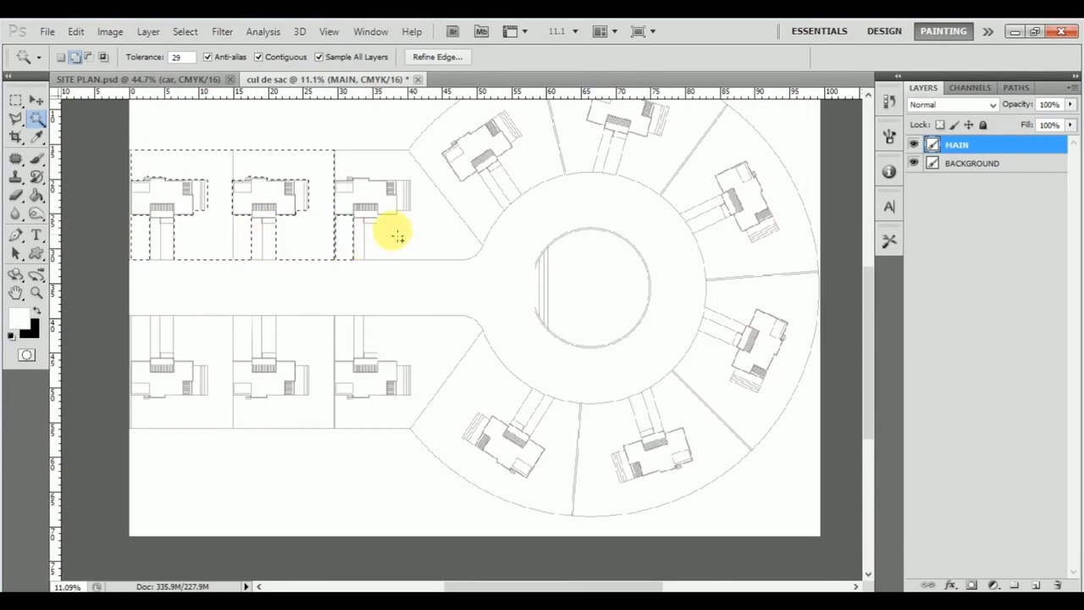
# Step: Add the open ground of the plots around the circle and in the lower row to the selection
pyautogui.click(498, 215)
pyautogui.click(624, 140)
pyautogui.click(730, 217)
pyautogui.keyDown('shift'); pyautogui.click(726, 305); pyautogui.keyUp('shift')
pyautogui.keyDown('shift'); pyautogui.click(687, 415); pyautogui.keyUp('shift')
pyautogui.keyDown('shift'); pyautogui.click(551, 431); pyautogui.keyUp('shift')
pyautogui.keyDown('shift'); pyautogui.click(491, 388); pyautogui.keyUp('shift')
pyautogui.keyDown('shift'); pyautogui.click(342, 354); pyautogui.keyUp('shift')
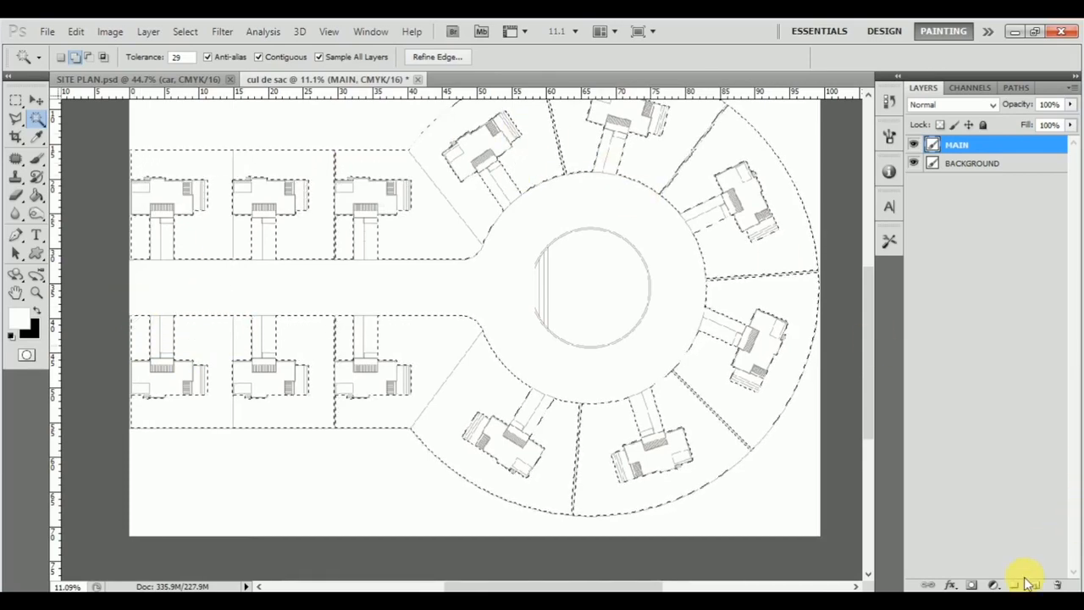
# Step: Fill the selected plot ground with light grey on a new layer, then clear the selection
pyautogui.click(1037, 586)
pyautogui.click(17, 320)
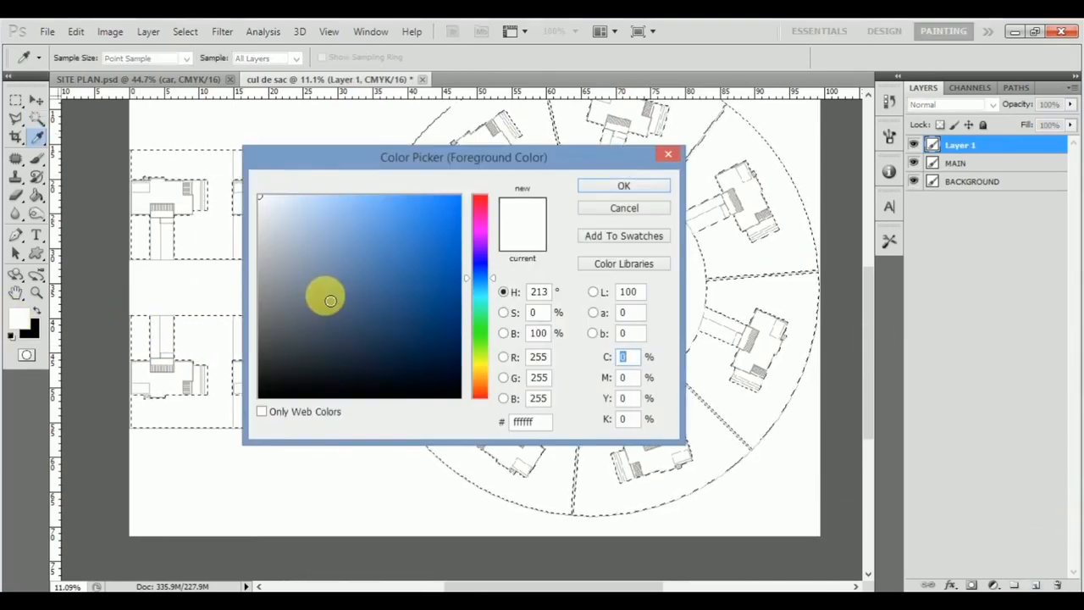
pyautogui.click(648, 186)
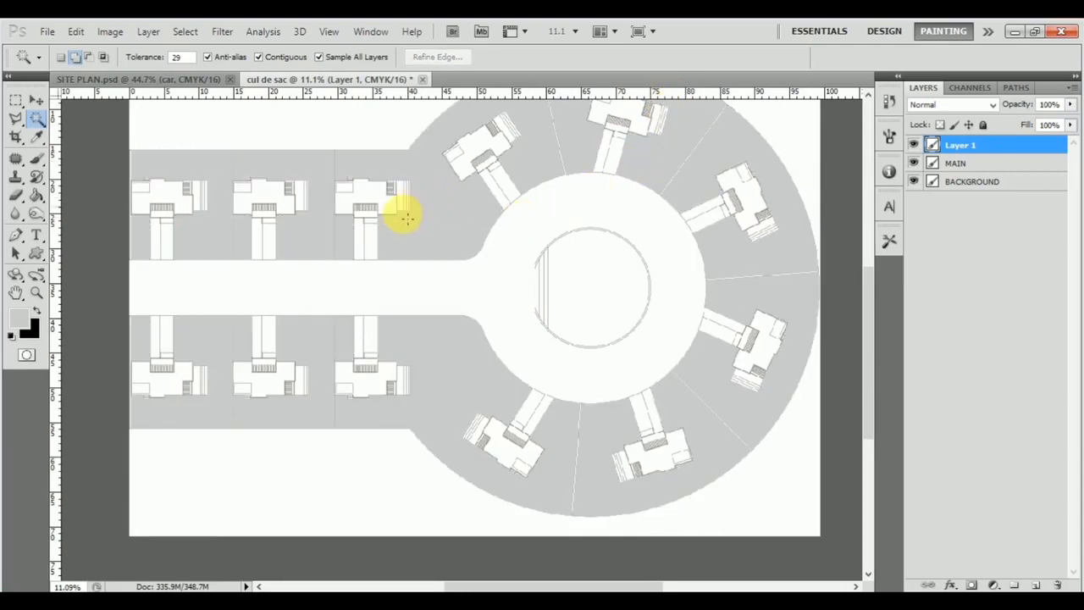
# Step: Examine the boundary lines between the plots of the upper row up close
pyautogui.scroll(4, 237, 290)
pyautogui.hscroll(-3, 252, 314)
pyautogui.scroll(6, 253, 288)
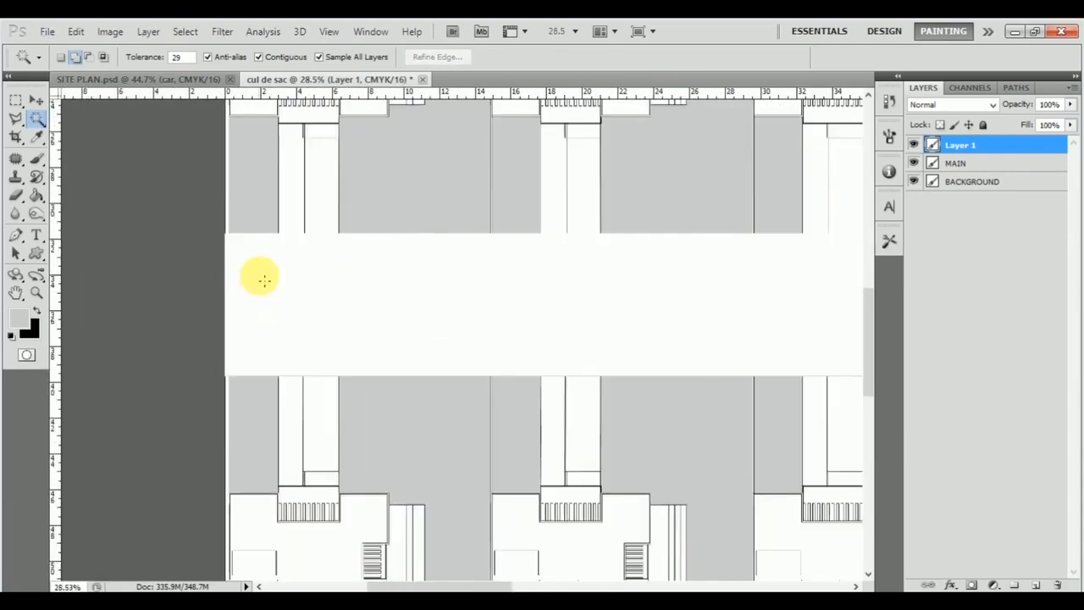
pyautogui.scroll(5, 263, 273)
pyautogui.scroll(6, 242, 252)
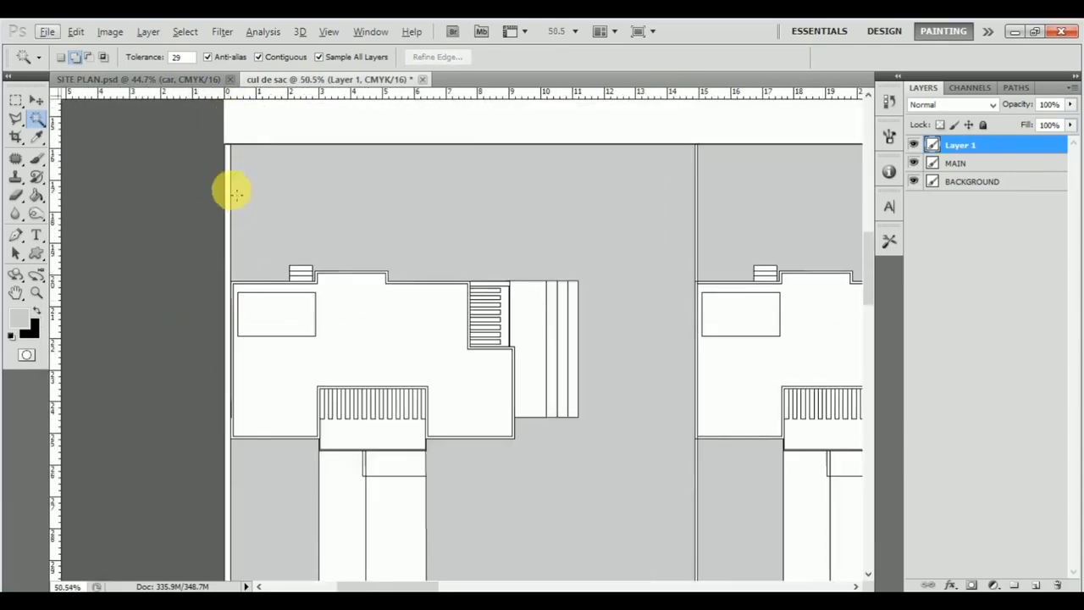
pyautogui.hscroll(3, 242, 198)
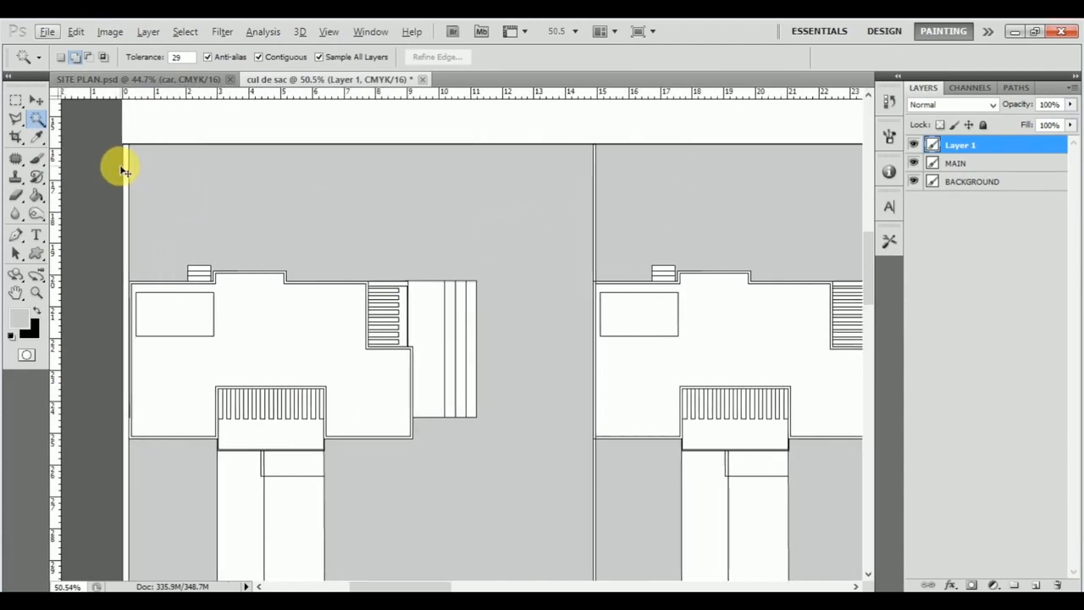
pyautogui.hscroll(8, 132, 172)
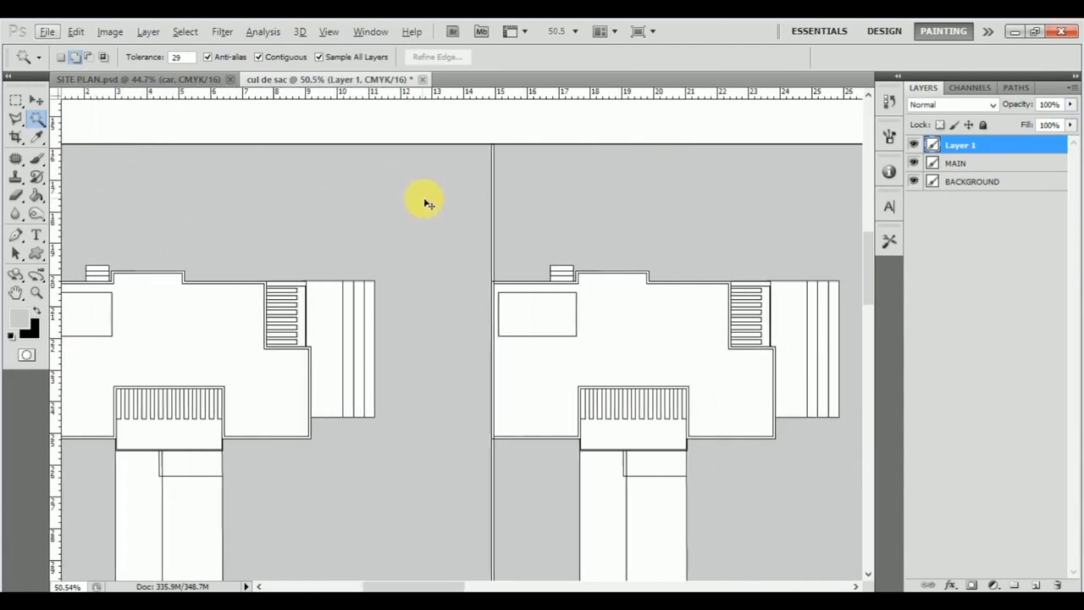
pyautogui.hscroll(2, 415, 220)
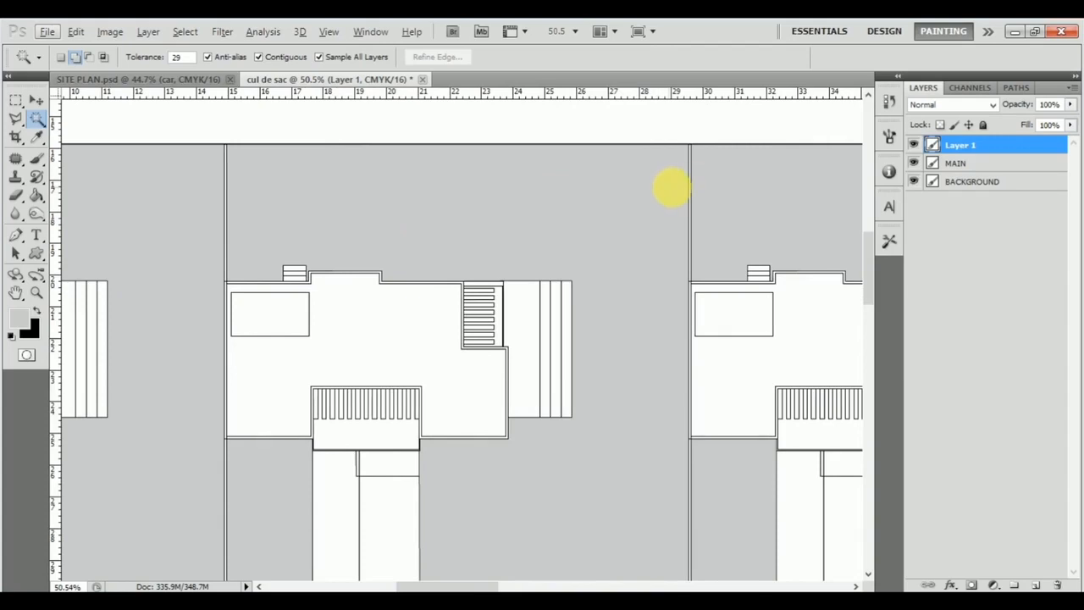
pyautogui.scroll(-5, 612, 225)
pyautogui.scroll(4, 839, 223)
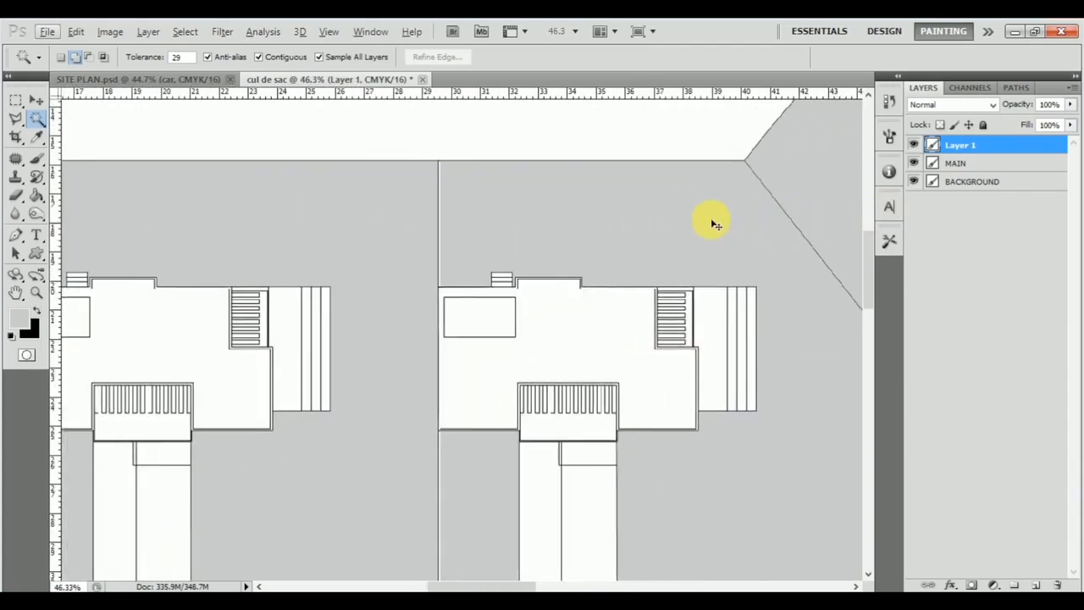
pyautogui.hscroll(2, 719, 228)
pyautogui.scroll(-6, 706, 209)
pyautogui.hscroll(-4, 443, 291)
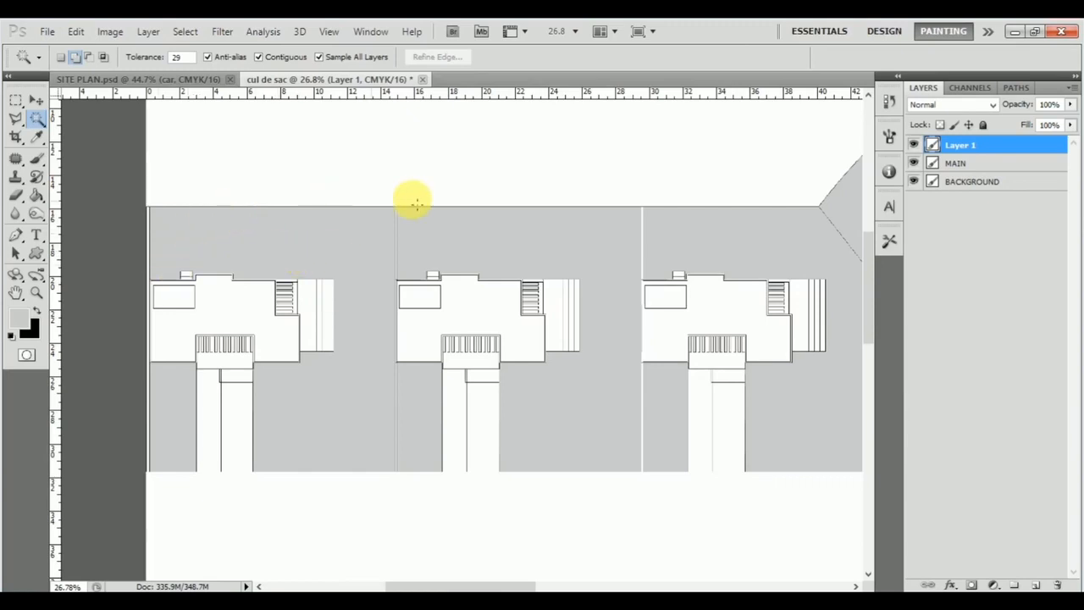
# Step: Add another new layer and prepare a black Brush with its size reduced to 40
pyautogui.click(1037, 585)
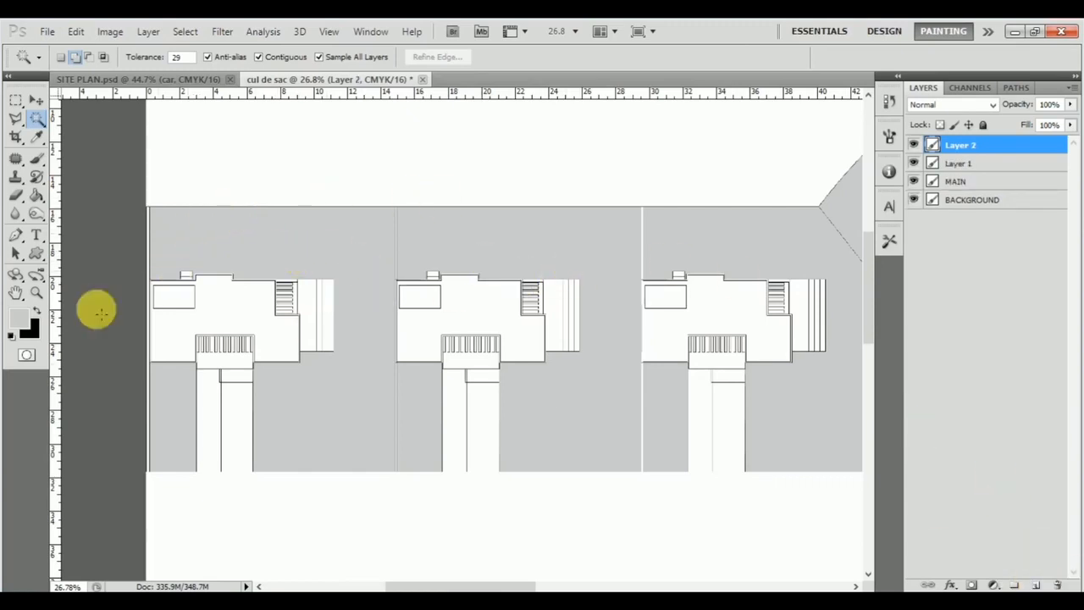
pyautogui.click(37, 311)
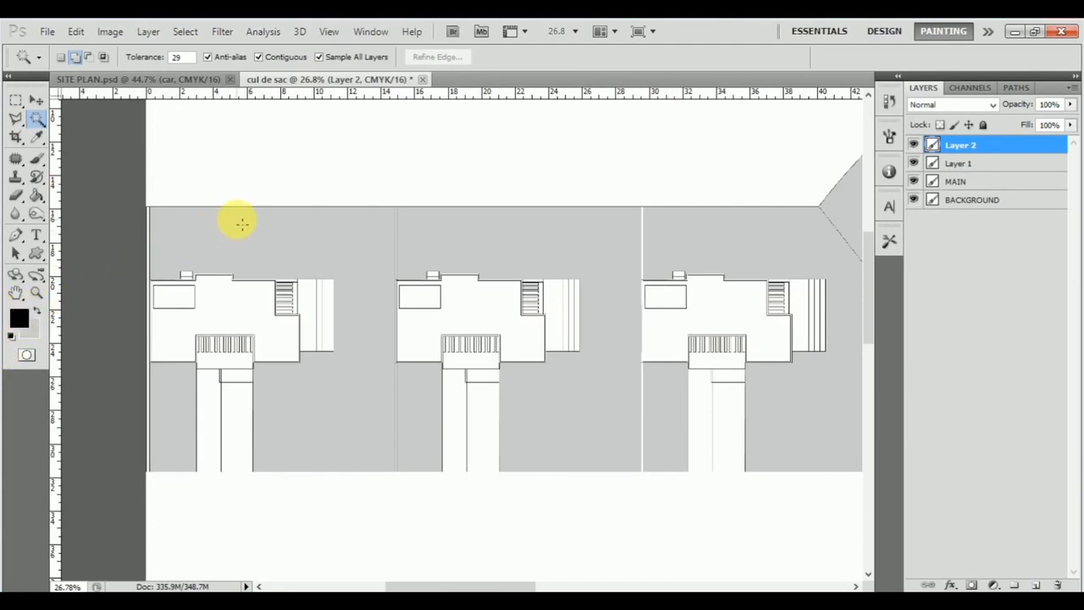
pyautogui.press('b')
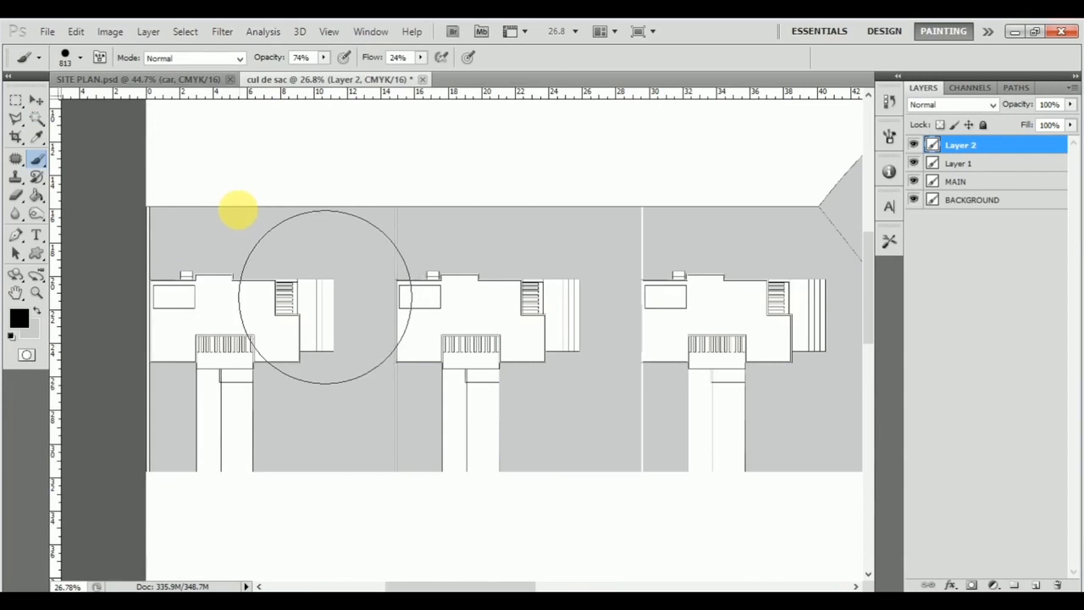
pyautogui.press('[')
pyautogui.press('[')
pyautogui.press('[')
pyautogui.press('[')
pyautogui.press('[')
pyautogui.press('[')
pyautogui.press('[')
pyautogui.press('[')
pyautogui.press('[')
pyautogui.press('[')
pyautogui.press('[')
pyautogui.press('[')
pyautogui.press('[')
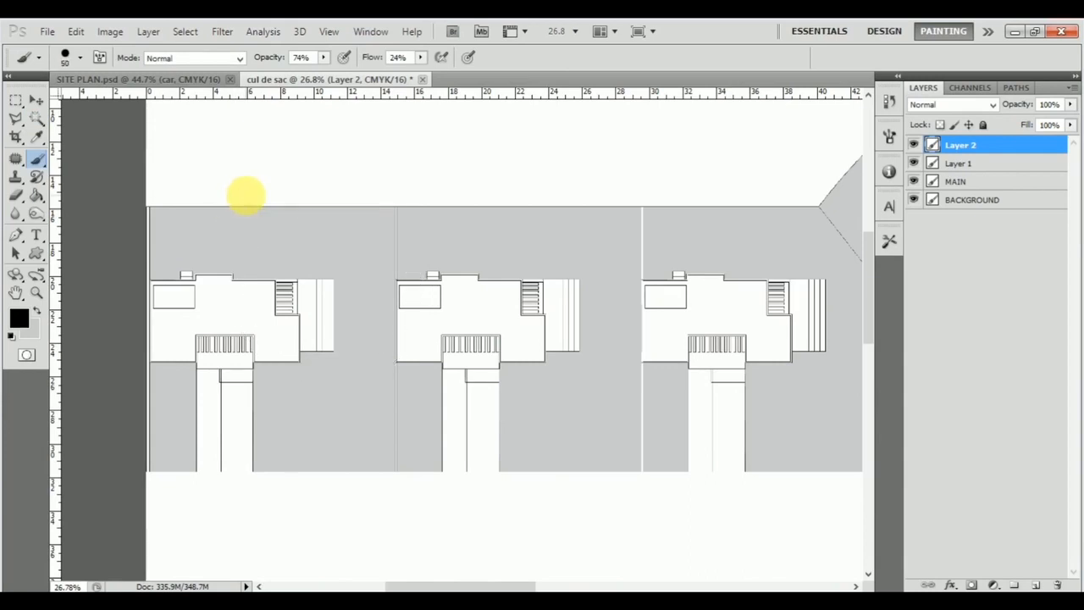
pyautogui.press('[')
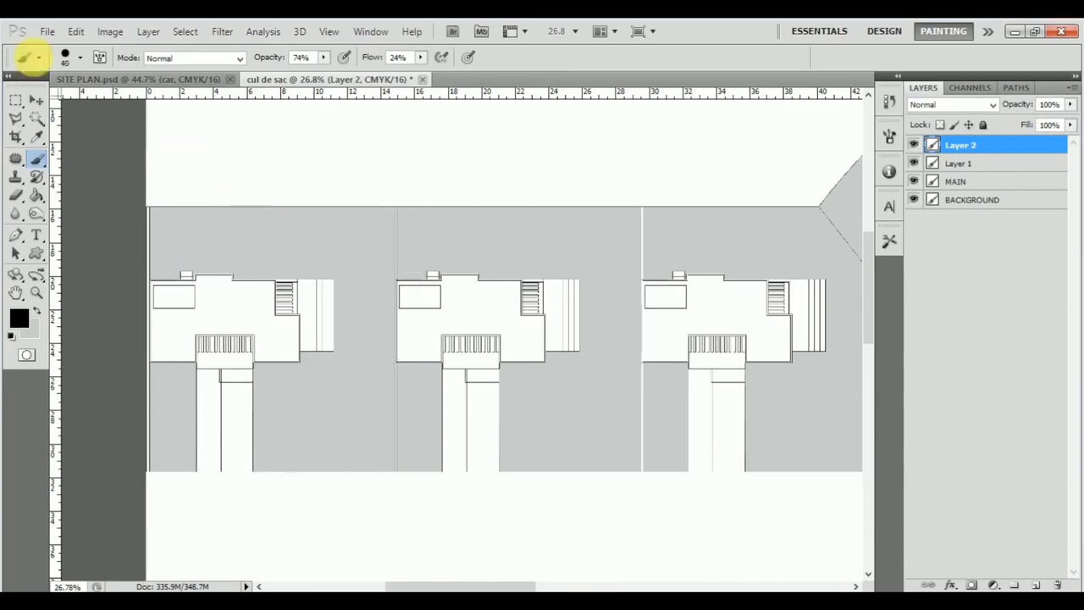
# Step: Set the brush to 100% opacity and 100% flow with a size of 20
pyautogui.click(80, 57)
pyautogui.click(76, 66)
pyautogui.moveTo(282, 62); pyautogui.dragTo(318, 61)
pyautogui.moveTo(383, 66); pyautogui.dragTo(423, 51)
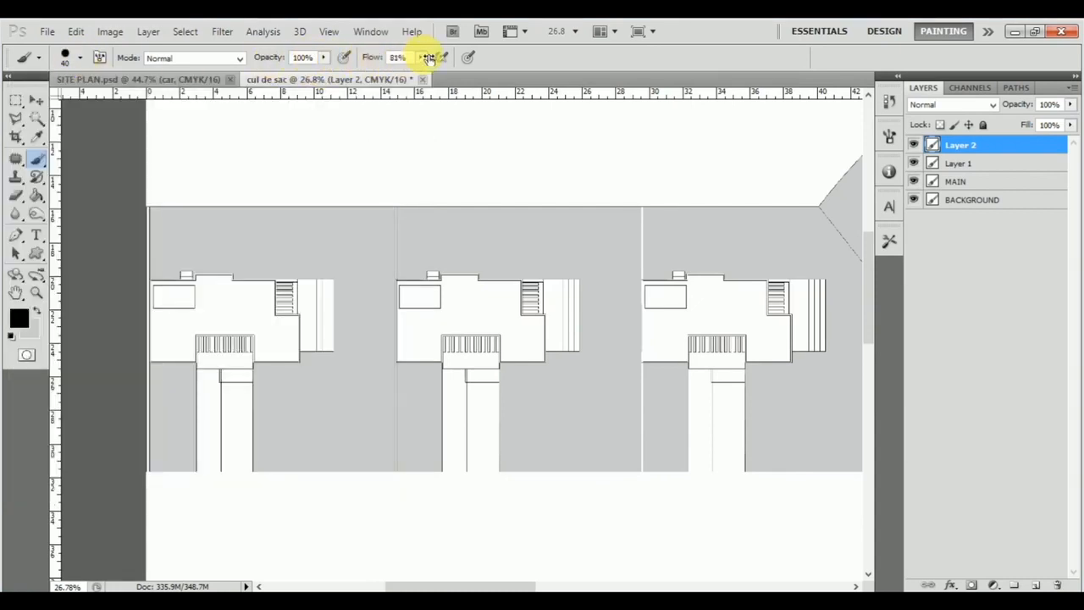
pyautogui.press('[')
pyautogui.press('[')
pyautogui.press('[')
pyautogui.press('[')
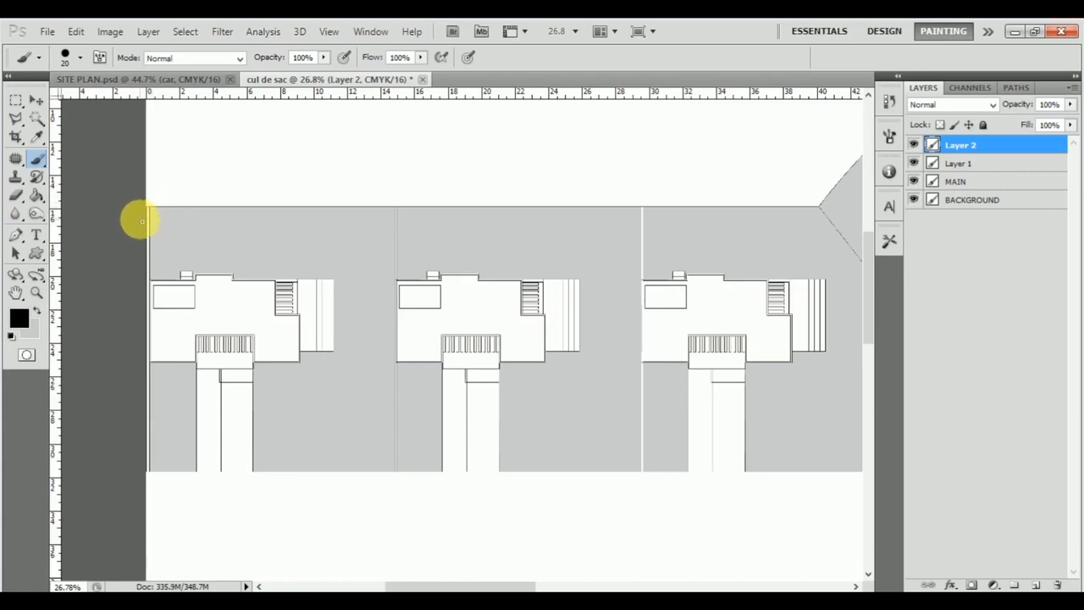
# Step: Paint a straight black boundary line down the outer edge of the first upper-row plot
pyautogui.scroll(4, 140, 222)
pyautogui.scroll(-4, 188, 181)
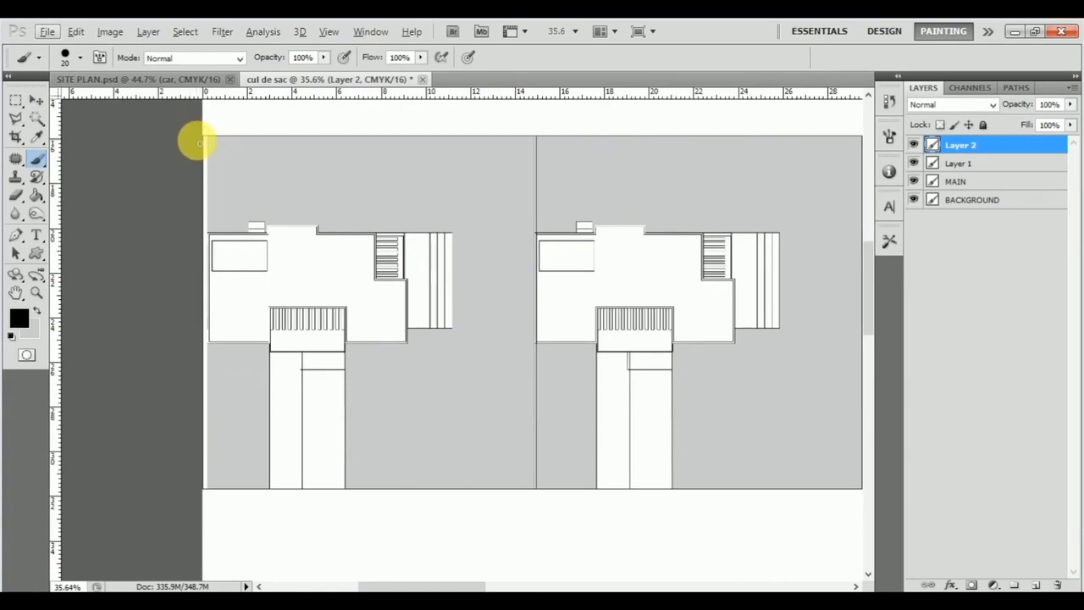
pyautogui.moveTo(207, 140)
pyautogui.mouseDown()
pyautogui.moveTo(195, 259)
pyautogui.moveTo(207, 481)
pyautogui.mouseUp()
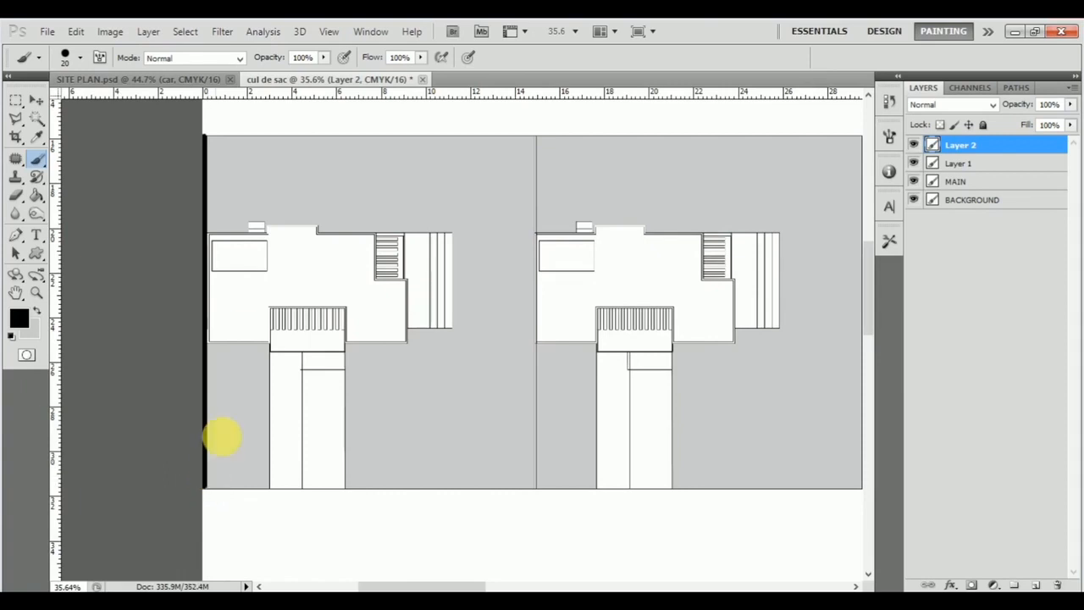
# Step: Paint a straight black line along the full boundary between the first and second upper-row plots
pyautogui.hscroll(3, 207, 364)
pyautogui.hscroll(1, 217, 350)
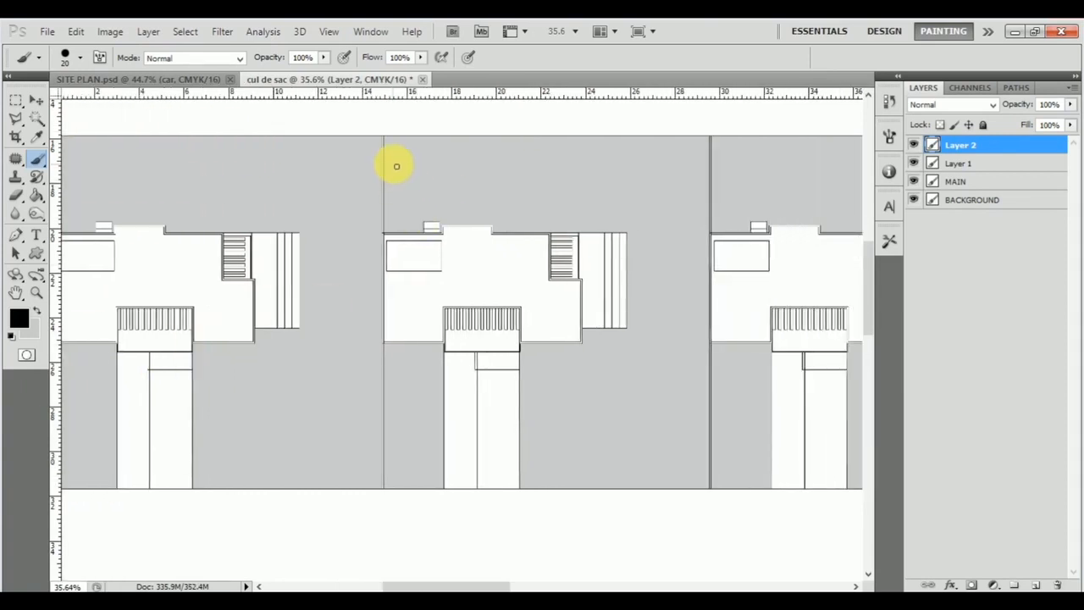
pyautogui.click(383, 137)
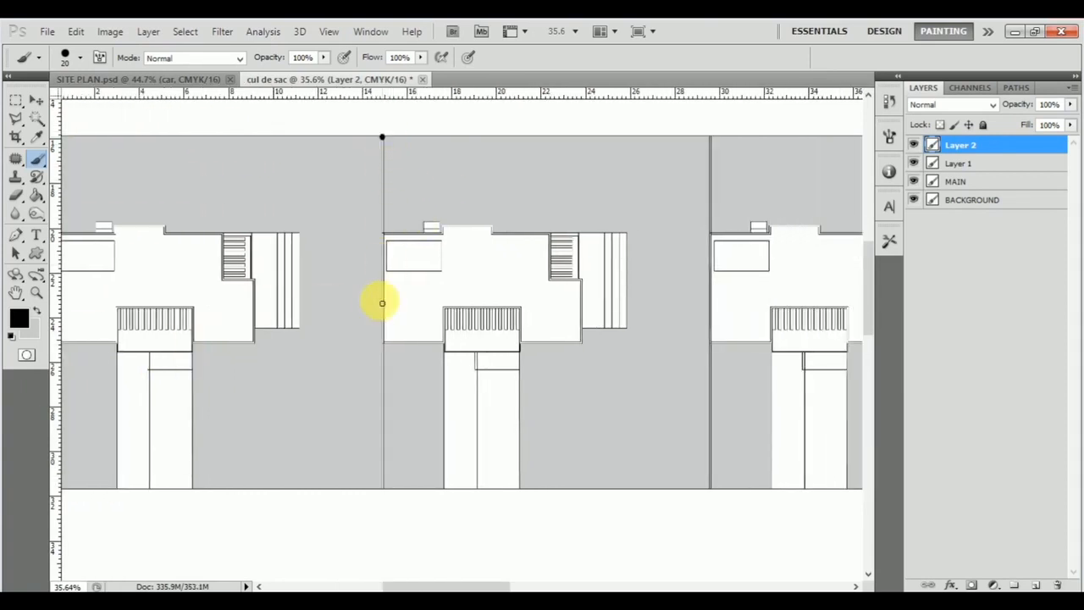
pyautogui.keyDown('shift'); pyautogui.click(385, 492); pyautogui.keyUp('shift')
pyautogui.scroll(-2, 361, 382)
pyautogui.hscroll(4, 339, 356)
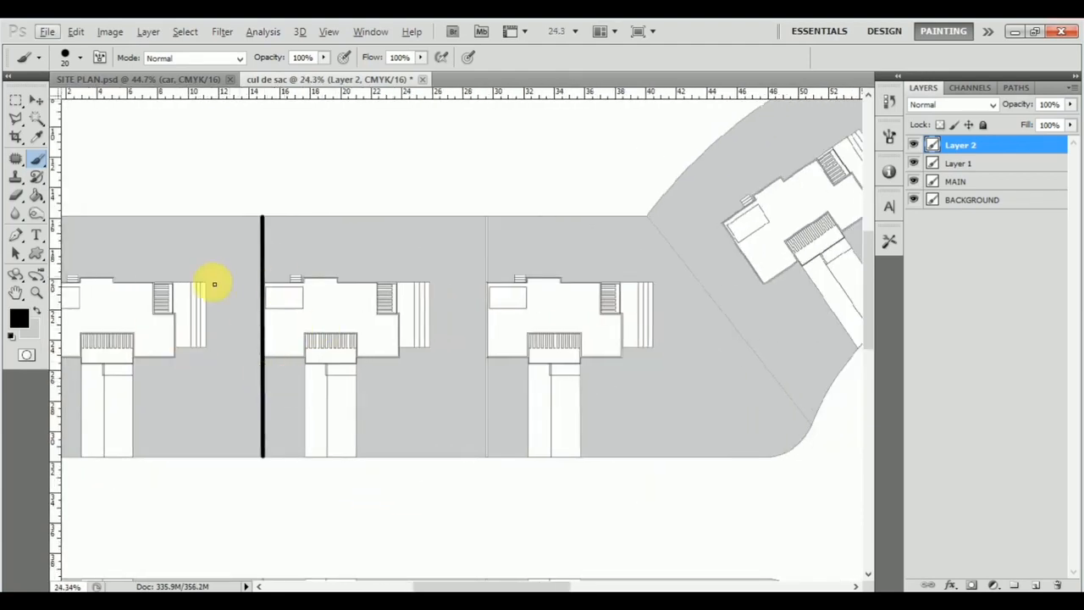
# Step: Try to paint one continuous black line along the boundary between the second and third plots across both rows
pyautogui.scroll(-1, 314, 314)
pyautogui.scroll(4, 455, 350)
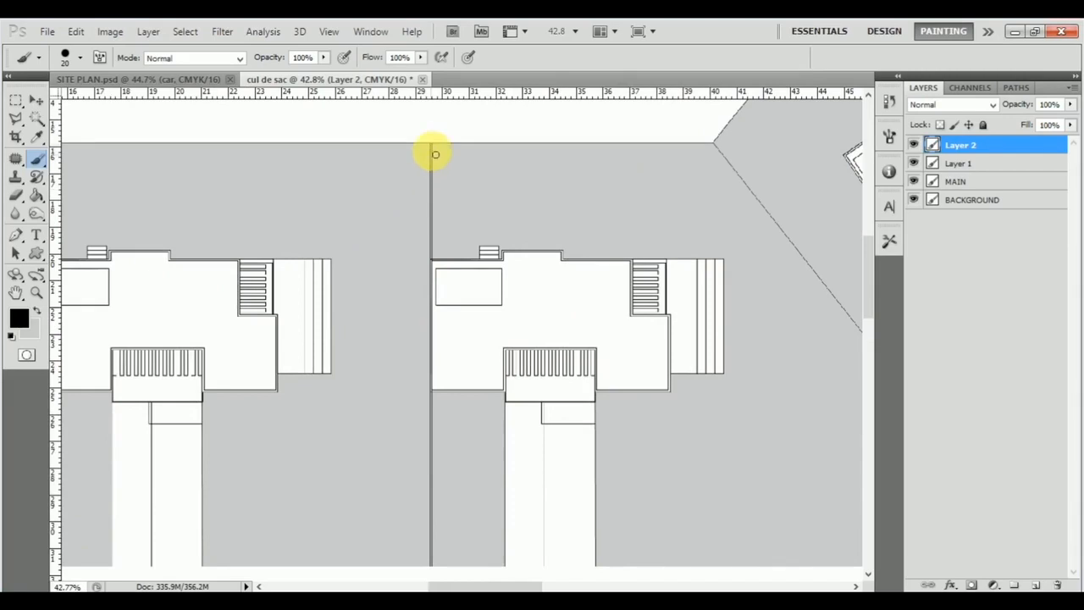
pyautogui.scroll(-5, 432, 148)
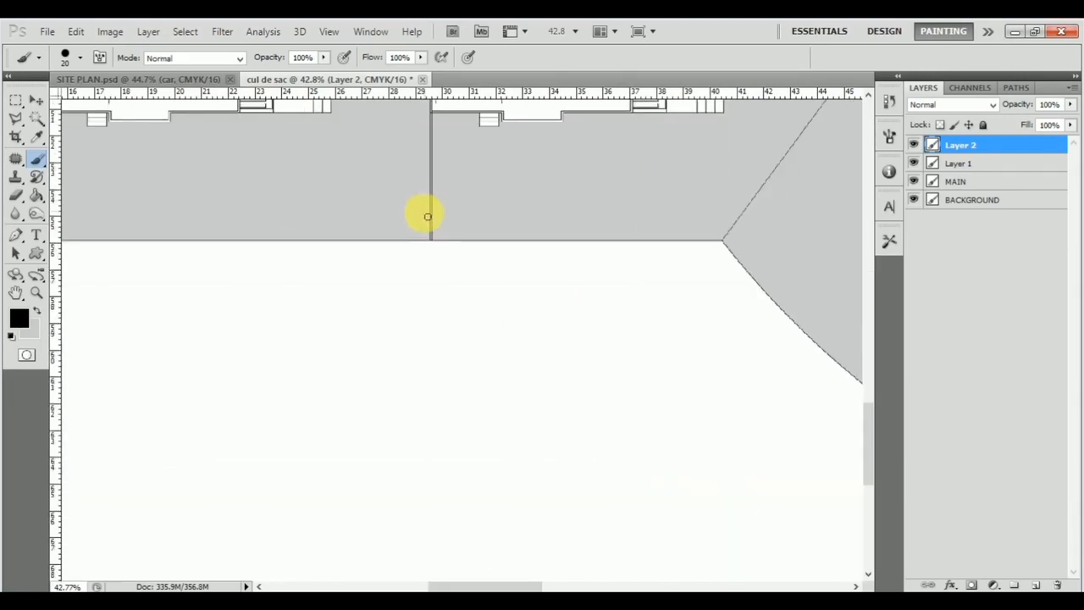
pyautogui.keyDown('shift'); pyautogui.click(434, 240); pyautogui.keyUp('shift')
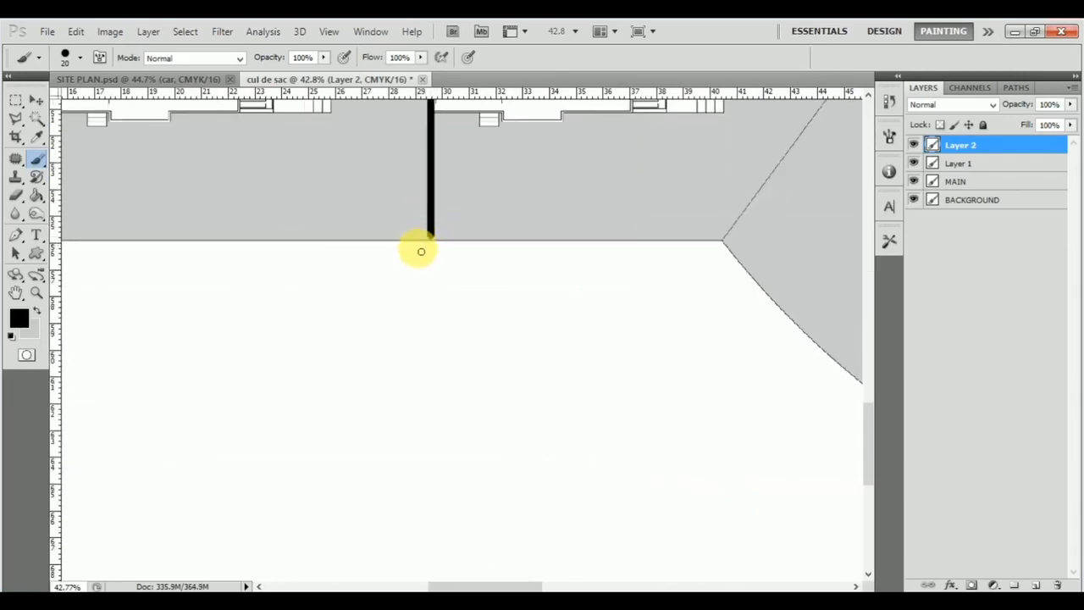
pyautogui.scroll(8, 441, 237)
pyautogui.scroll(2, 449, 250)
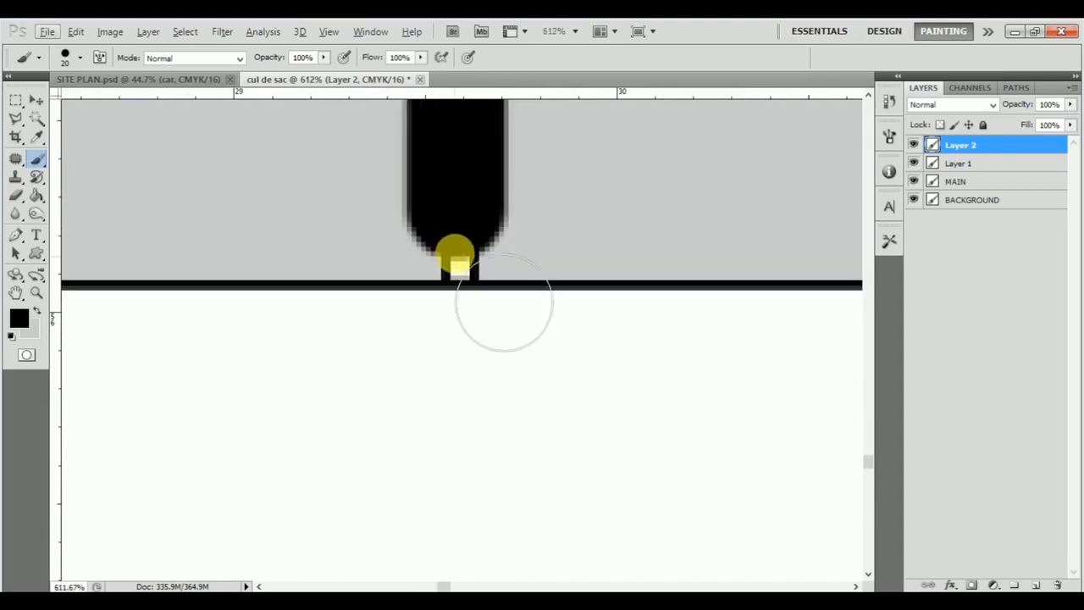
pyautogui.scroll(-4, 405, 290)
pyautogui.scroll(-8, 404, 346)
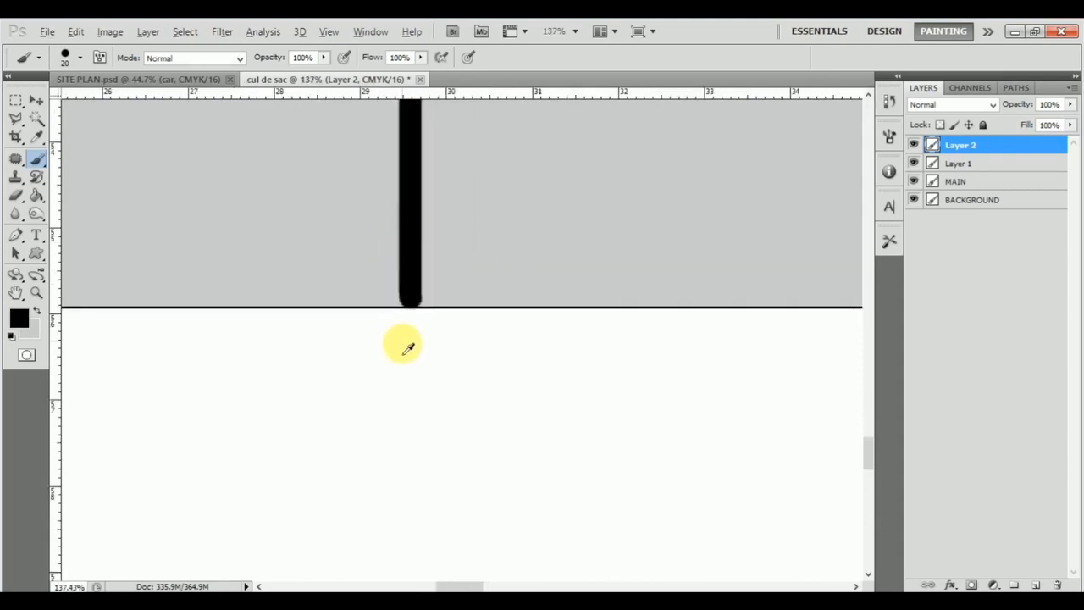
pyautogui.hscroll(-2, 403, 346)
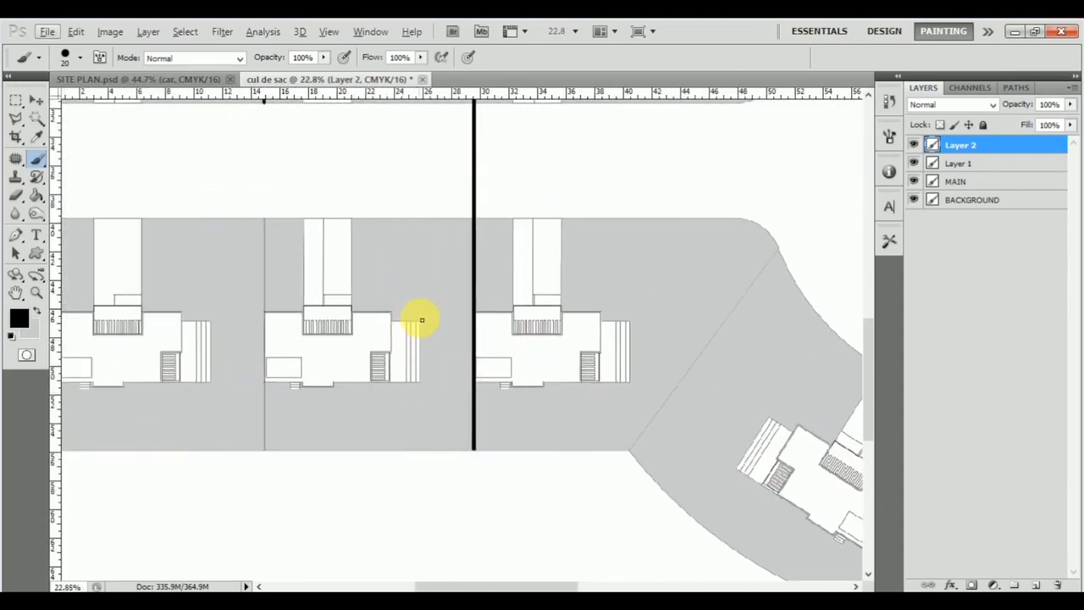
pyautogui.hotkey('ctrl', 'alt', 'z')
# Step: Paint a straight black line along the boundary between the second and third upper-row plots only
pyautogui.scroll(-5, 470, 286)
pyautogui.scroll(4, 474, 309)
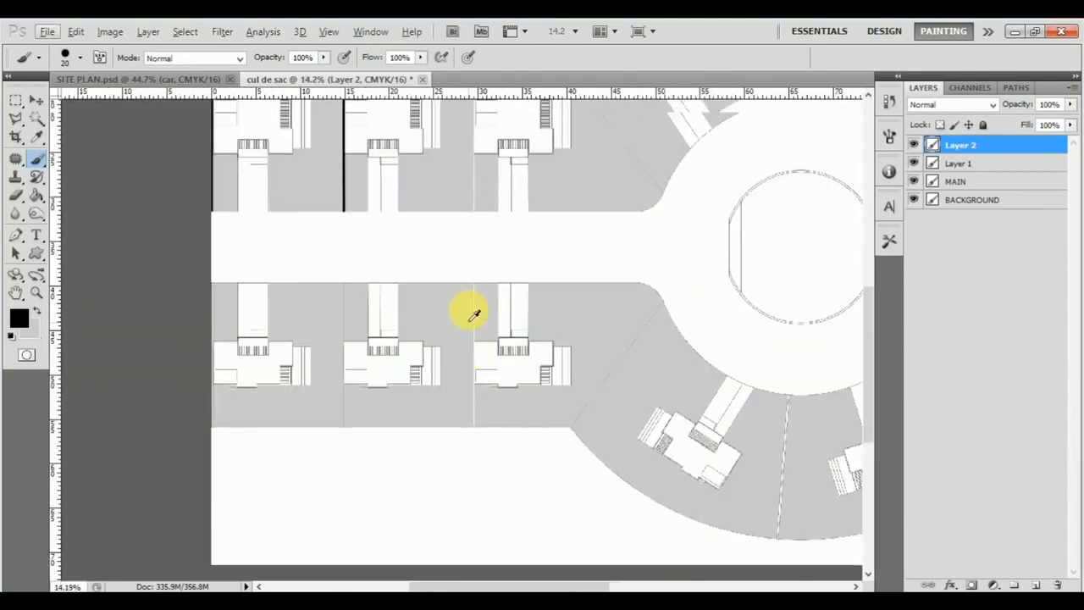
pyautogui.scroll(4, 480, 276)
pyautogui.scroll(3, 478, 218)
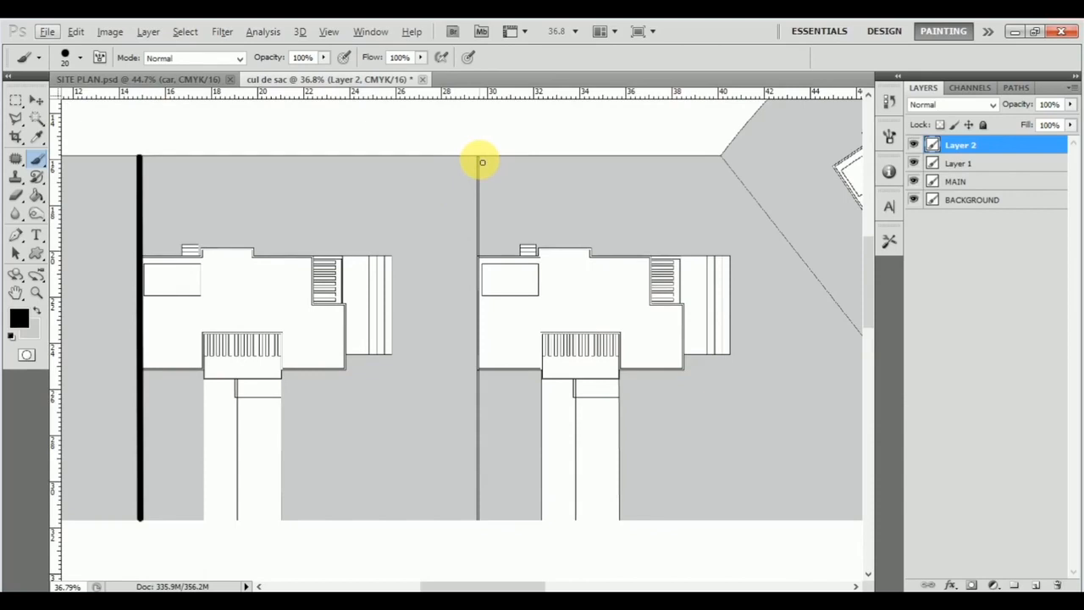
pyautogui.click(479, 161)
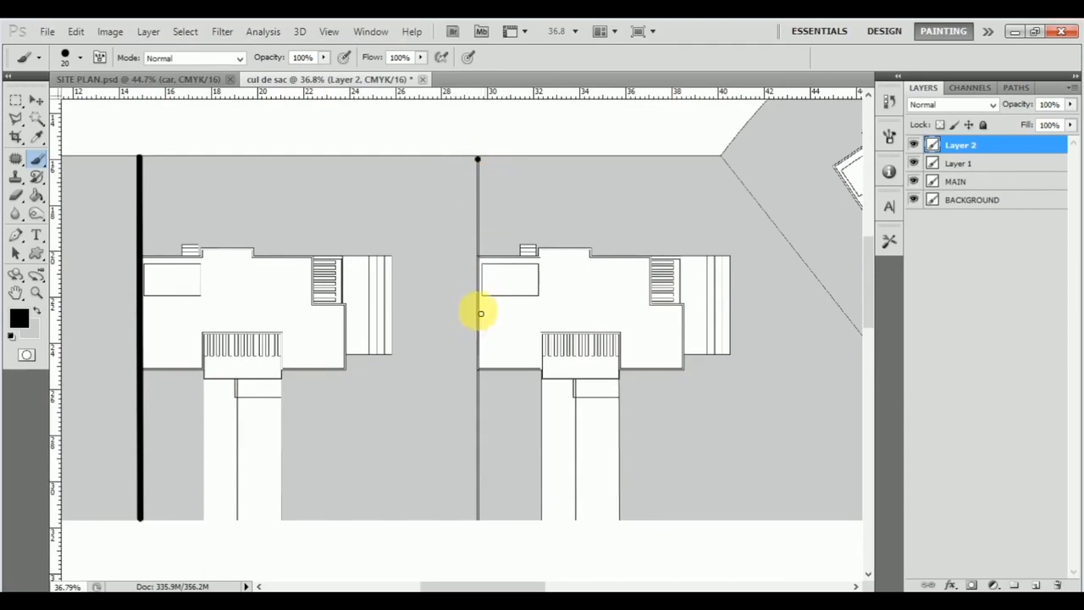
pyautogui.keyDown('shift'); pyautogui.click(481, 519); pyautogui.keyUp('shift')
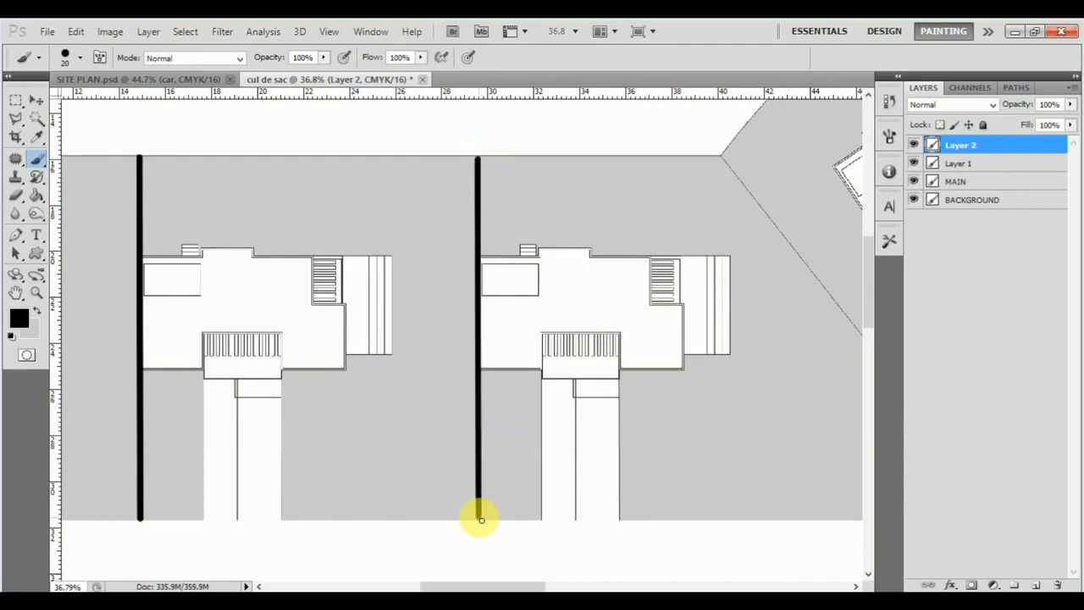
# Step: Paint a straight black line along the diagonal boundary between the third upper-row plot and the first plot around the circle
pyautogui.scroll(-2, 467, 273)
pyautogui.hscroll(1, 424, 305)
pyautogui.scroll(-2, 408, 317)
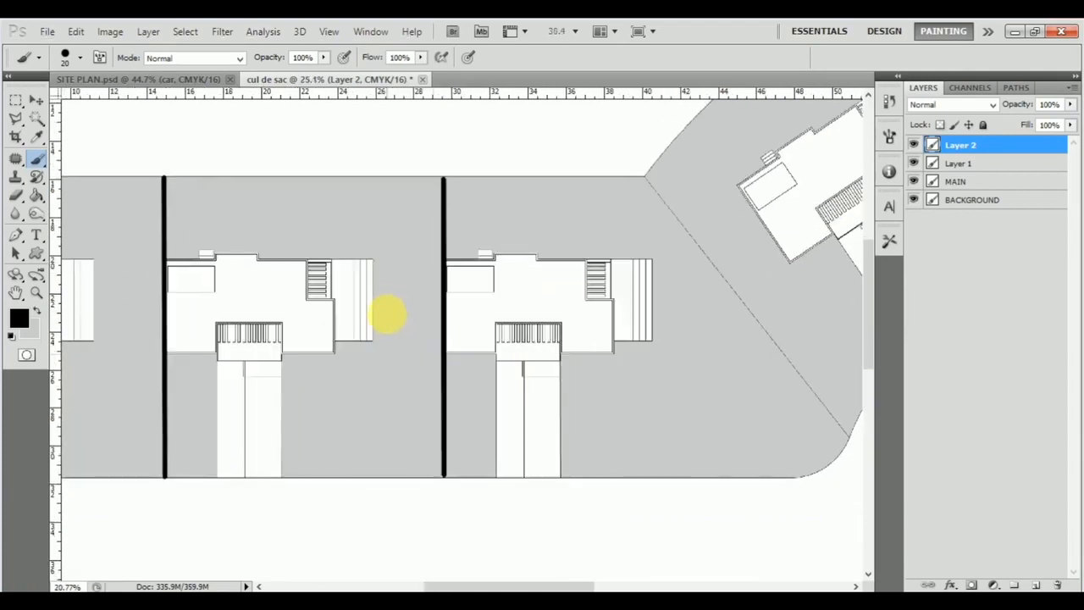
pyautogui.scroll(2, 644, 271)
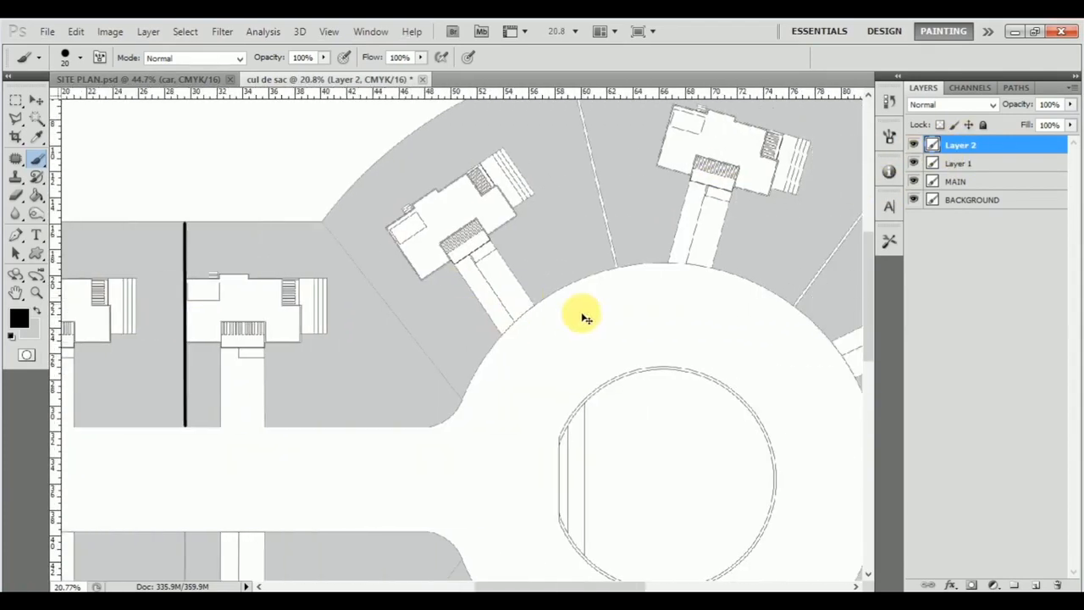
pyautogui.scroll(2, 472, 310)
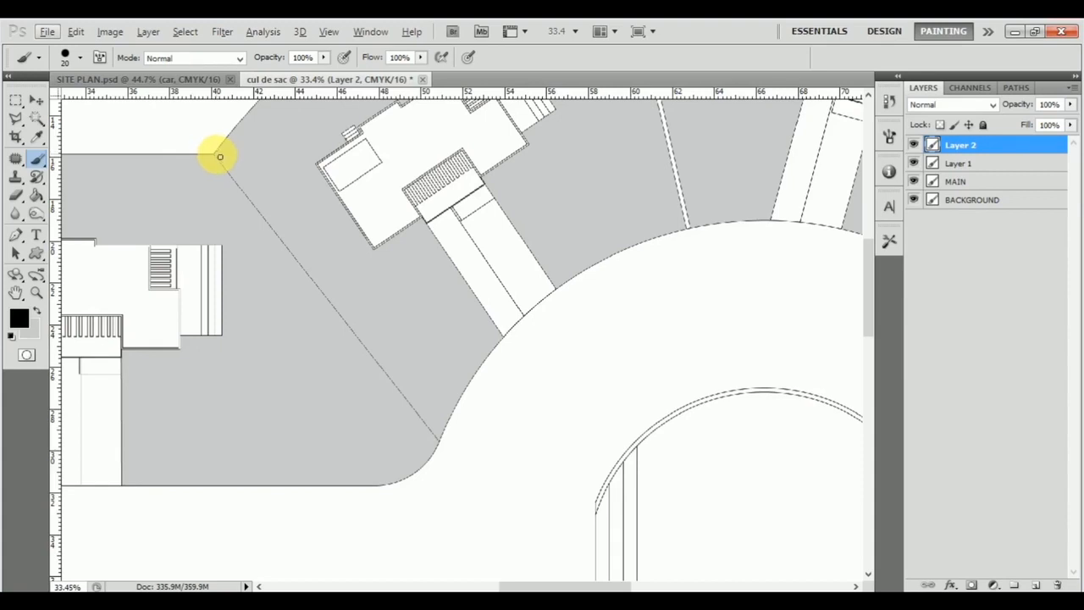
pyautogui.scroll(2, 217, 159)
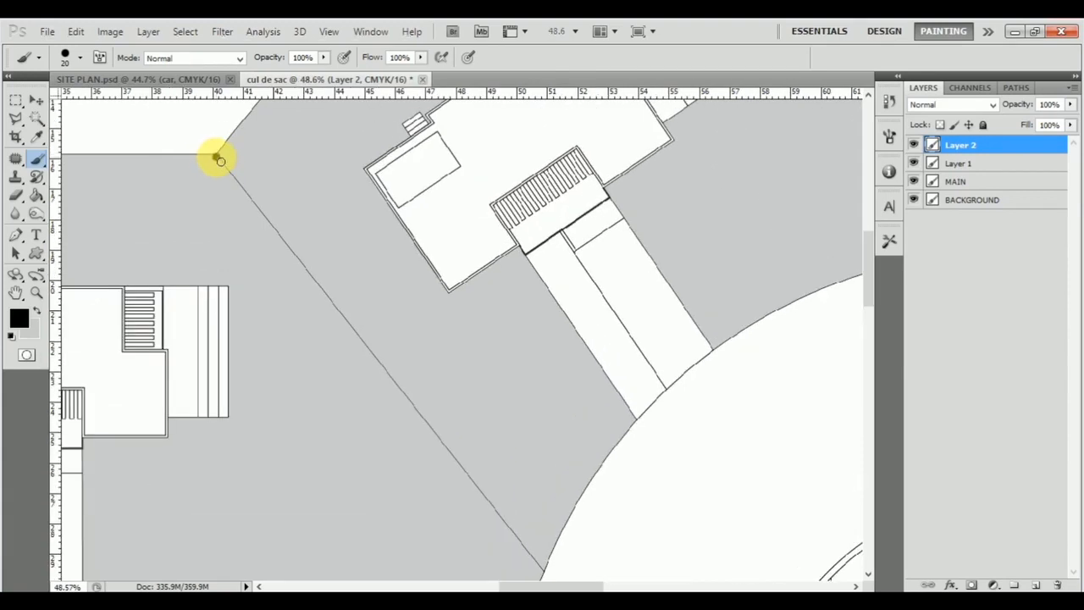
pyautogui.scroll(-1, 401, 259)
pyautogui.keyDown('shift'); pyautogui.click(546, 509); pyautogui.keyUp('shift')
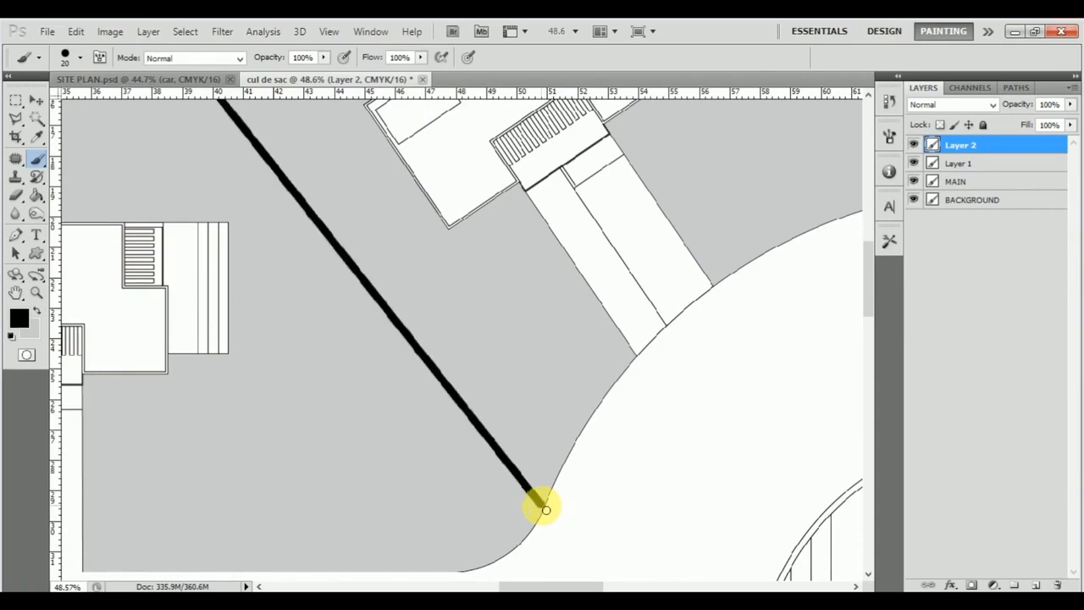
# Step: Paint a straight black line along the radial boundary between the first and second plots around the circle
pyautogui.scroll(-3, 508, 495)
pyautogui.scroll(3, 593, 387)
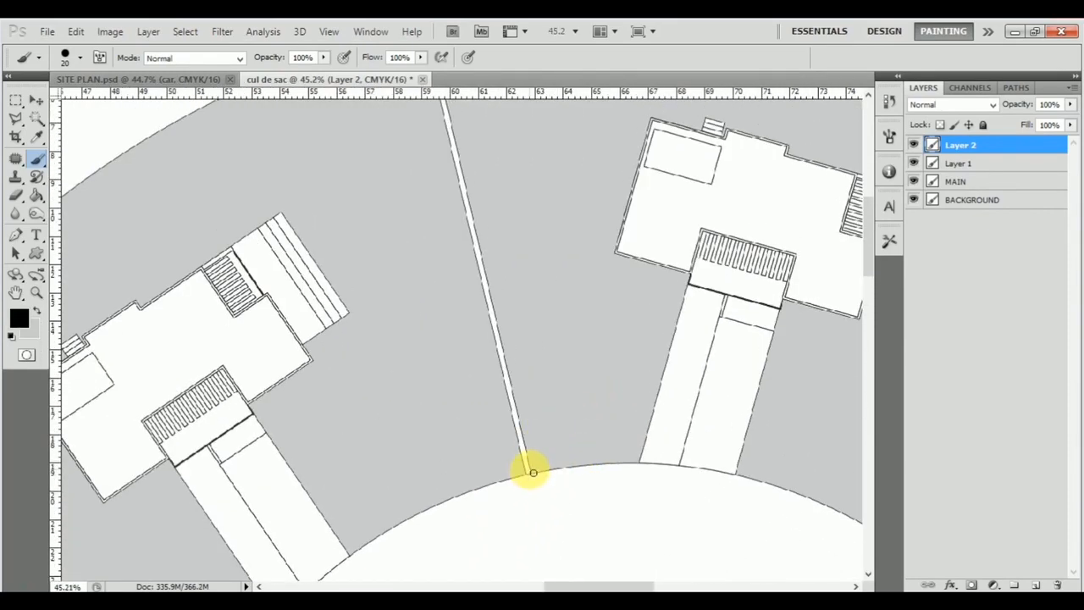
pyautogui.scroll(4, 530, 476)
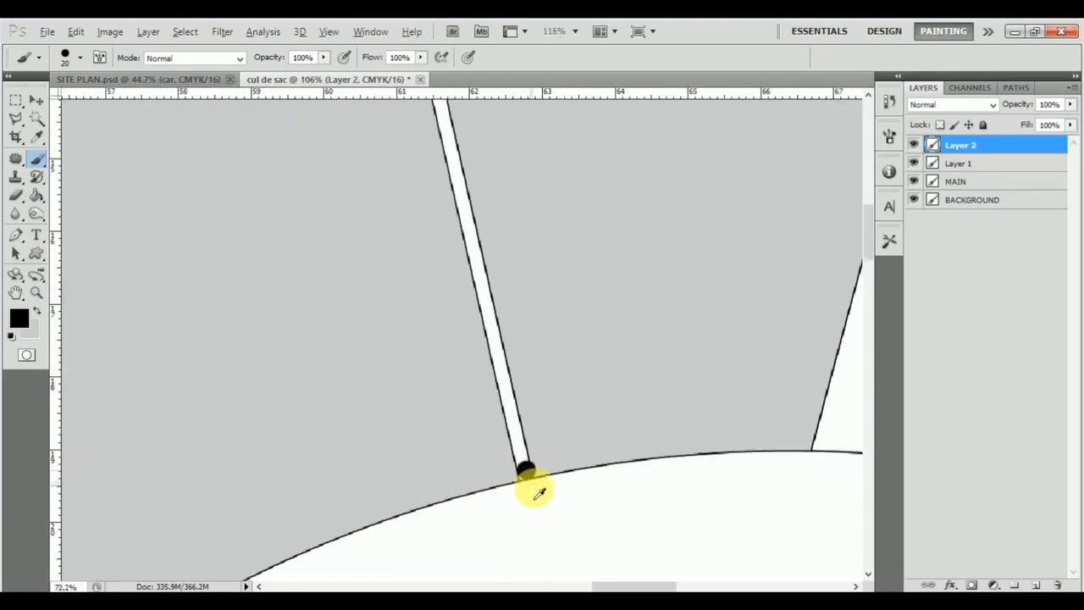
pyautogui.scroll(-3, 530, 476)
pyautogui.scroll(4, 530, 432)
pyautogui.scroll(3, 423, 191)
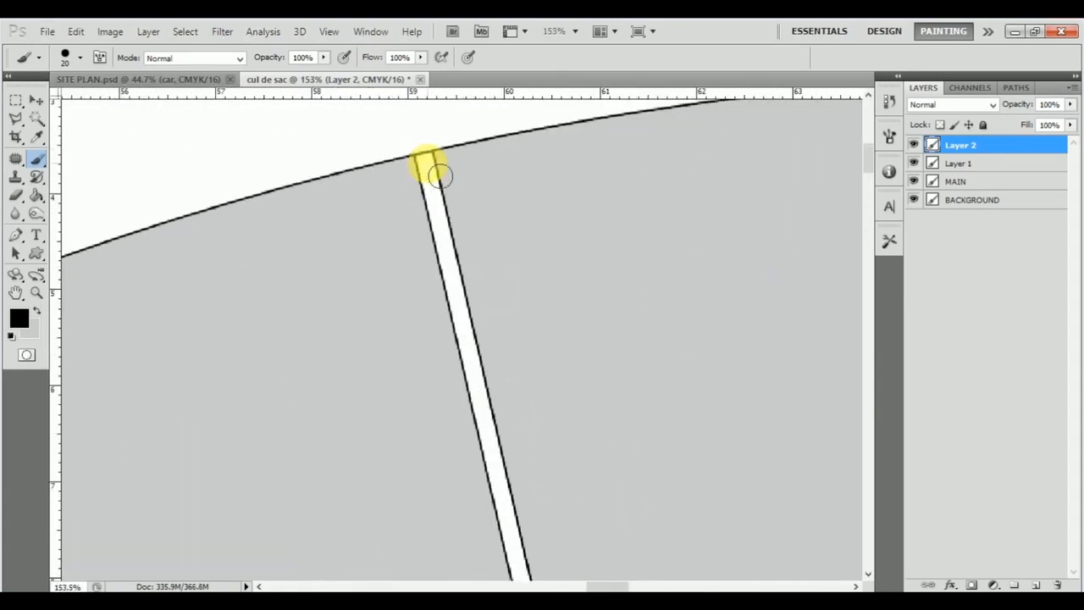
pyautogui.scroll(-2, 427, 182)
pyautogui.scroll(-6, 458, 203)
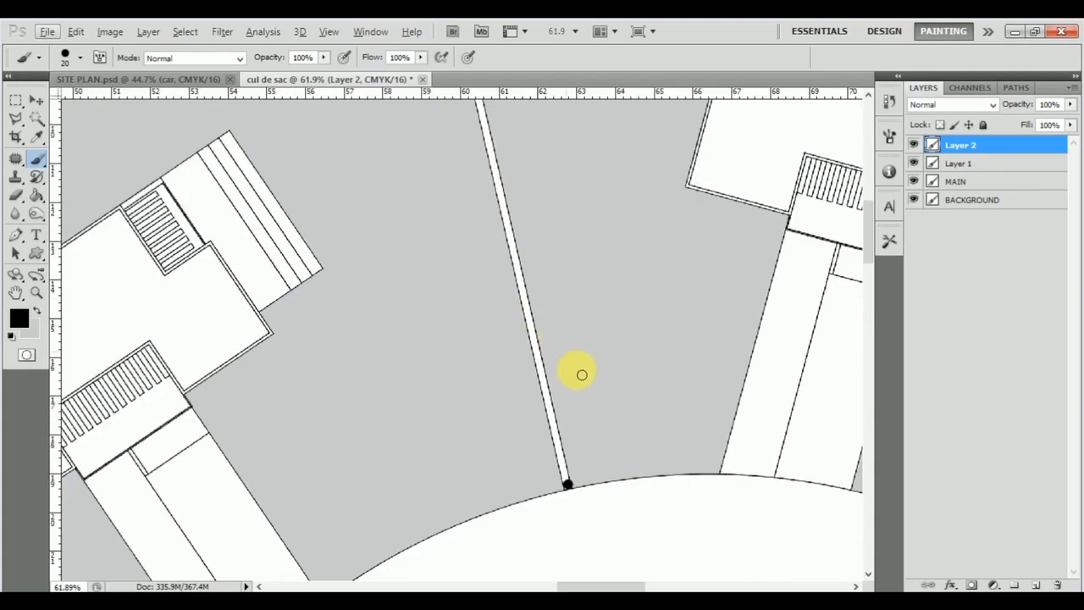
# Step: Paint a straight black line along the nearly horizontal radial boundary between the third and fourth plots around the circle
pyautogui.scroll(2, 572, 499)
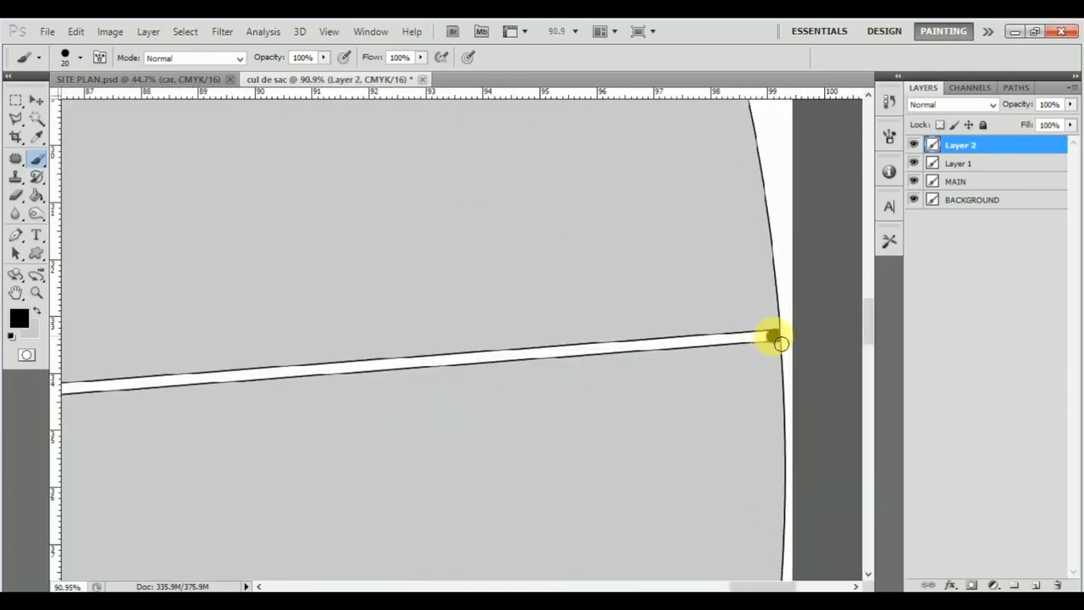
pyautogui.hscroll(-3, 568, 360)
pyautogui.scroll(3, 283, 401)
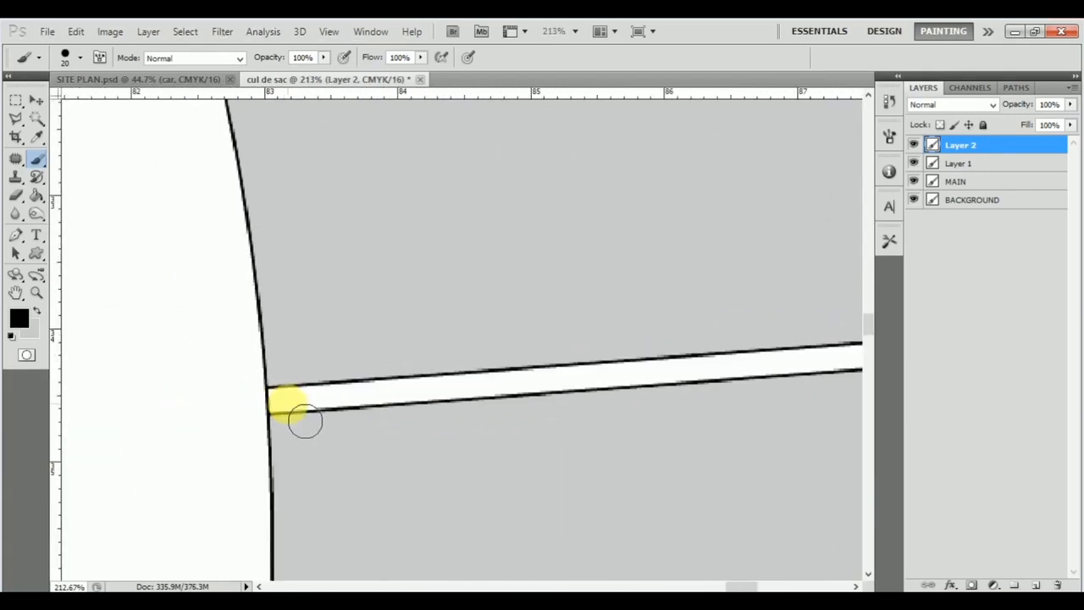
pyautogui.keyDown('shift'); pyautogui.click(284, 401); pyautogui.keyUp('shift')
# Step: Paint a straight black line along the nearly vertical boundary between the two lower plots of the circle
pyautogui.scroll(-8, 350, 393)
pyautogui.scroll(-3, 424, 319)
pyautogui.scroll(5, 226, 545)
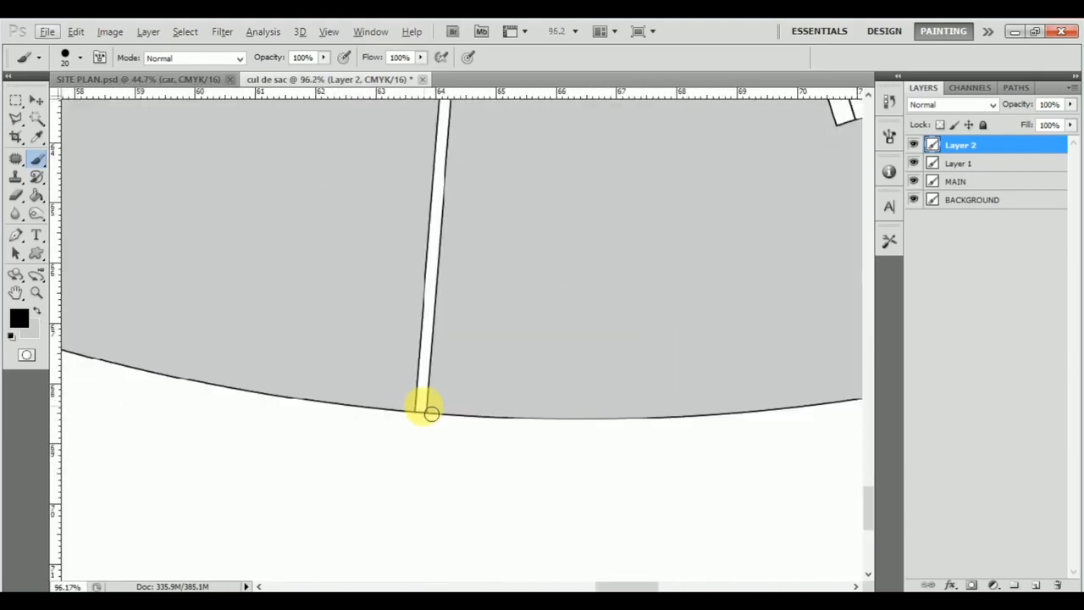
pyautogui.click(423, 408)
pyautogui.scroll(-3, 417, 418)
pyautogui.scroll(4, 429, 356)
pyautogui.scroll(3, 447, 259)
pyautogui.keyDown('shift'); pyautogui.click(435, 241); pyautogui.keyUp('shift')
# Step: Try to paint the diagonal boundary between the third lower-row plot and the circle plots, starting from its outer corner
pyautogui.scroll(-2, 449, 315)
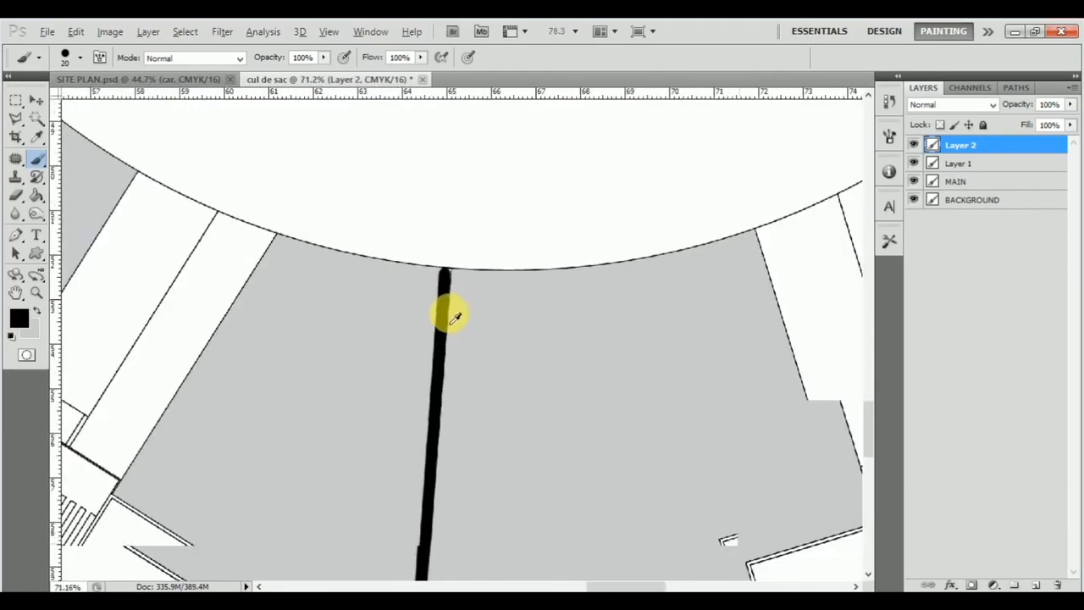
pyautogui.scroll(-4, 423, 320)
pyautogui.scroll(3, 330, 416)
pyautogui.keyDown('shift'); pyautogui.click(314, 431); pyautogui.keyUp('shift')
pyautogui.hotkey('ctrl', 'alt', 'z')
pyautogui.click(319, 434)
pyautogui.scroll(4, 497, 291)
pyautogui.keyDown('shift'); pyautogui.click(506, 227); pyautogui.keyUp('shift')
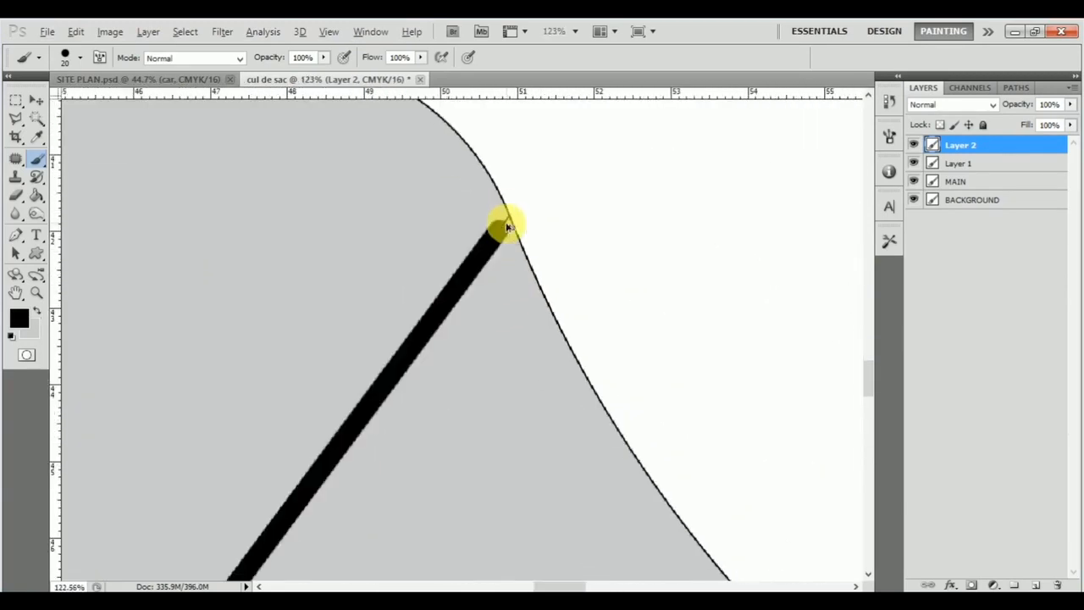
pyautogui.hotkey('ctrl', 'z')
# Step: Paint the diagonal boundary beside the third lower-row plot as a straight black line from the road edge to the outer corner
pyautogui.scroll(2, 506, 225)
pyautogui.click(507, 227)
pyautogui.scroll(-5, 489, 280)
pyautogui.scroll(4, 312, 396)
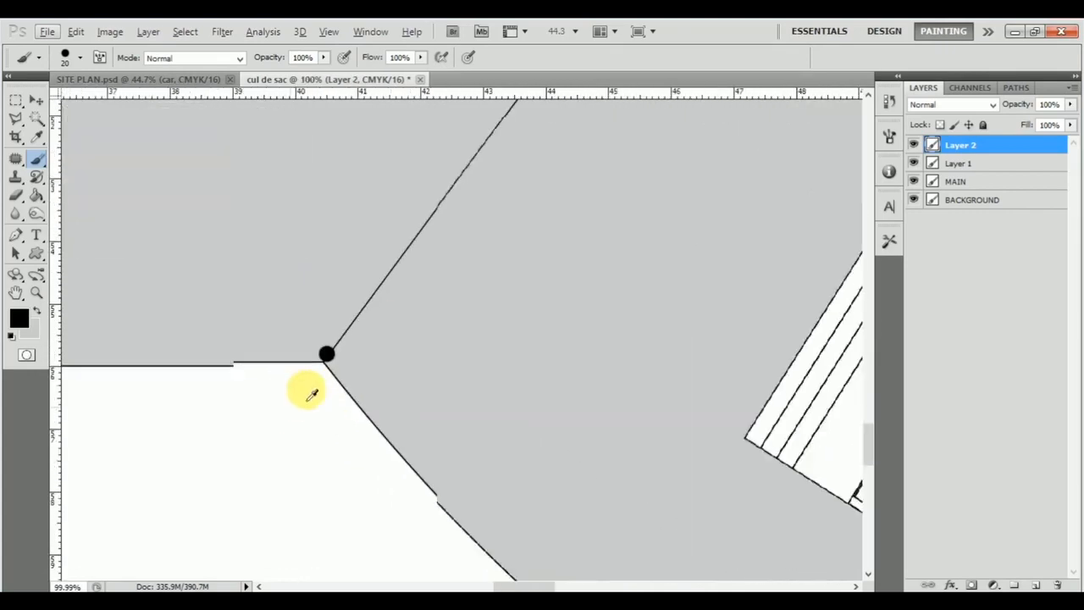
pyautogui.scroll(2, 338, 356)
pyautogui.keyDown('shift'); pyautogui.click(363, 319); pyautogui.keyUp('shift')
# Step: Paint a straight black line along the boundary between the second and third lower-row plots
pyautogui.scroll(-2, 390, 339)
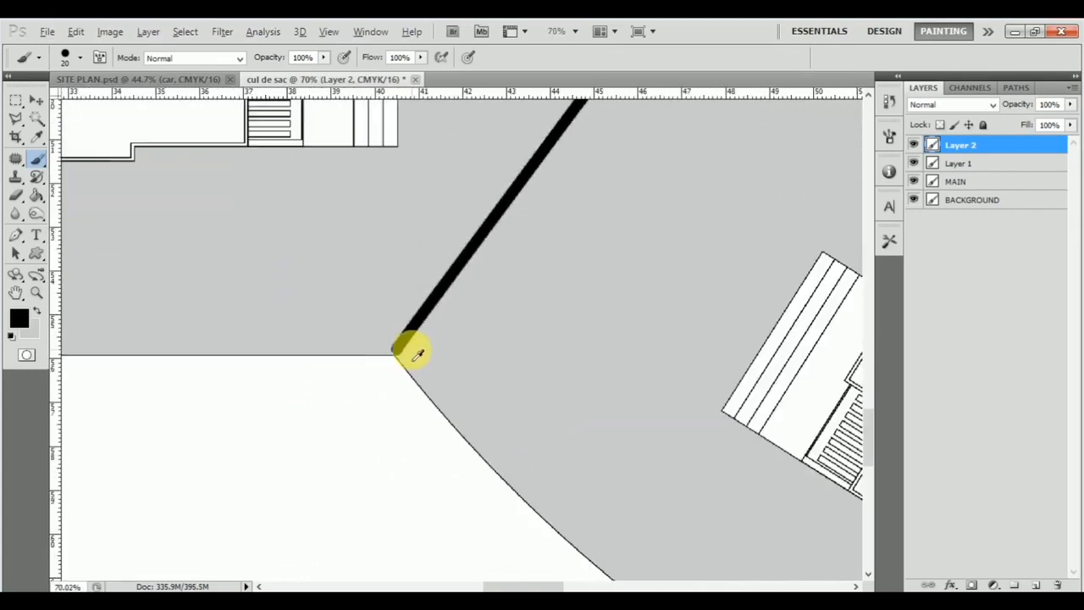
pyautogui.scroll(-4, 415, 354)
pyautogui.scroll(3, 503, 358)
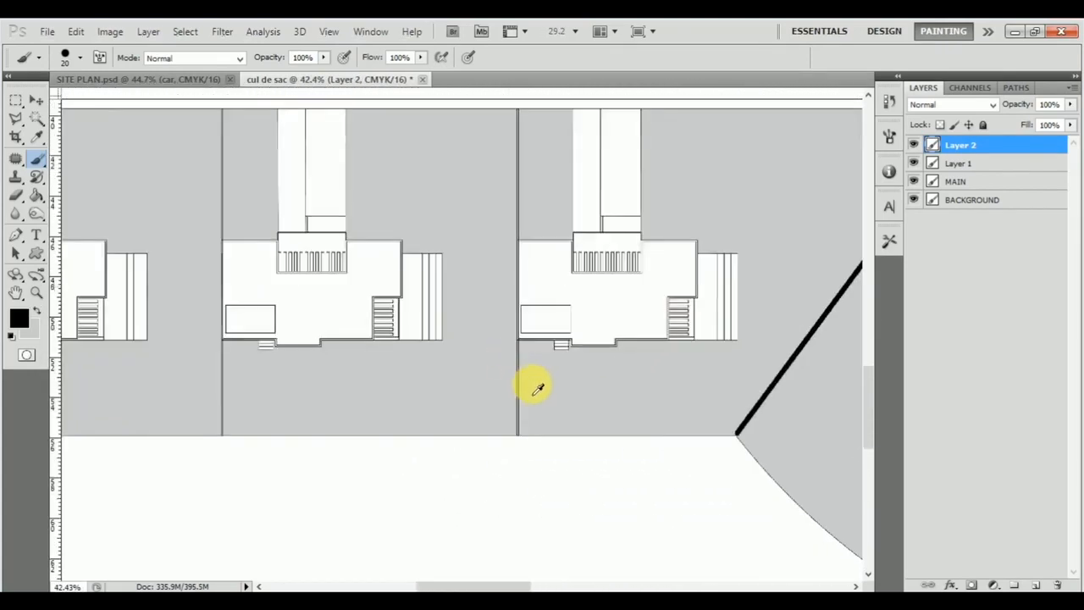
pyautogui.scroll(2, 537, 388)
pyautogui.moveTo(513, 112); pyautogui.dragTo(529, 540)
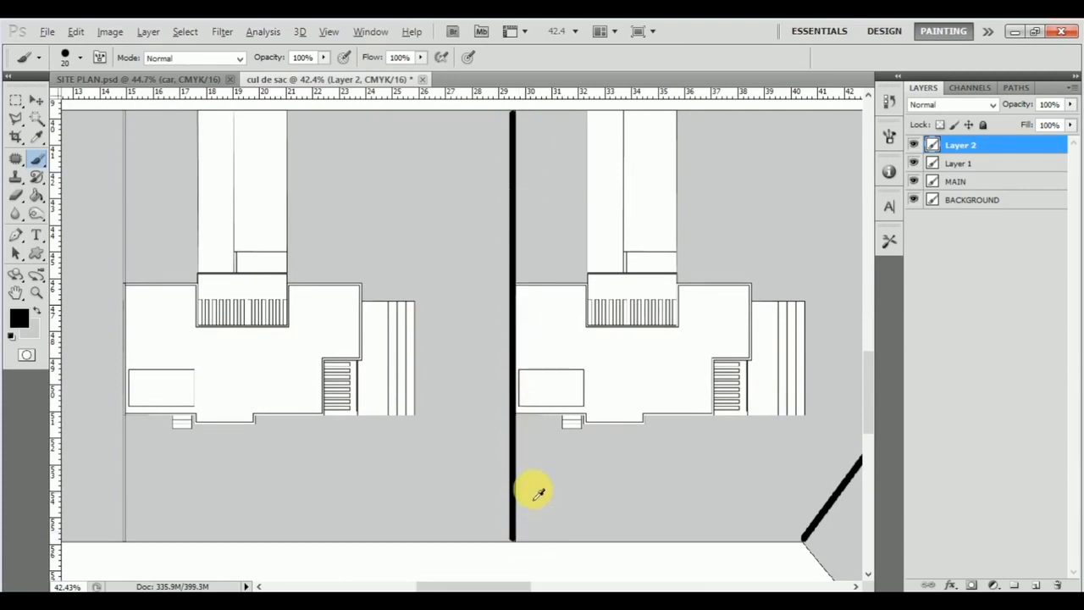
# Step: Paint straight black lines between the first and second lower-row plots and along the first plot's outer edge
pyautogui.hscroll(-5, 533, 500)
pyautogui.click(327, 537)
pyautogui.hscroll(-7, 330, 136)
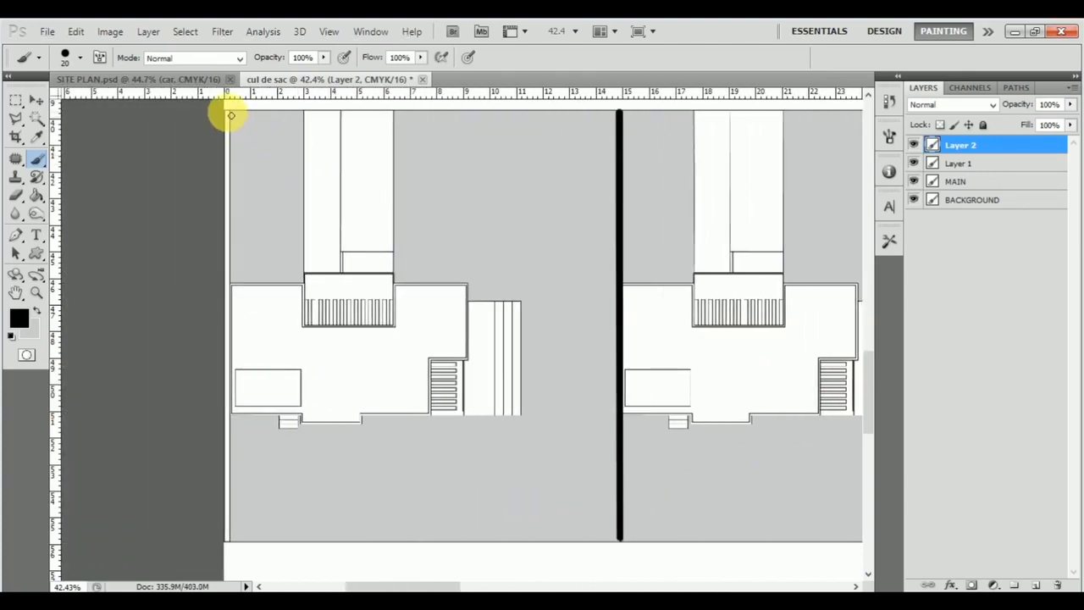
pyautogui.scroll(3, 230, 115)
pyautogui.scroll(3, 252, 179)
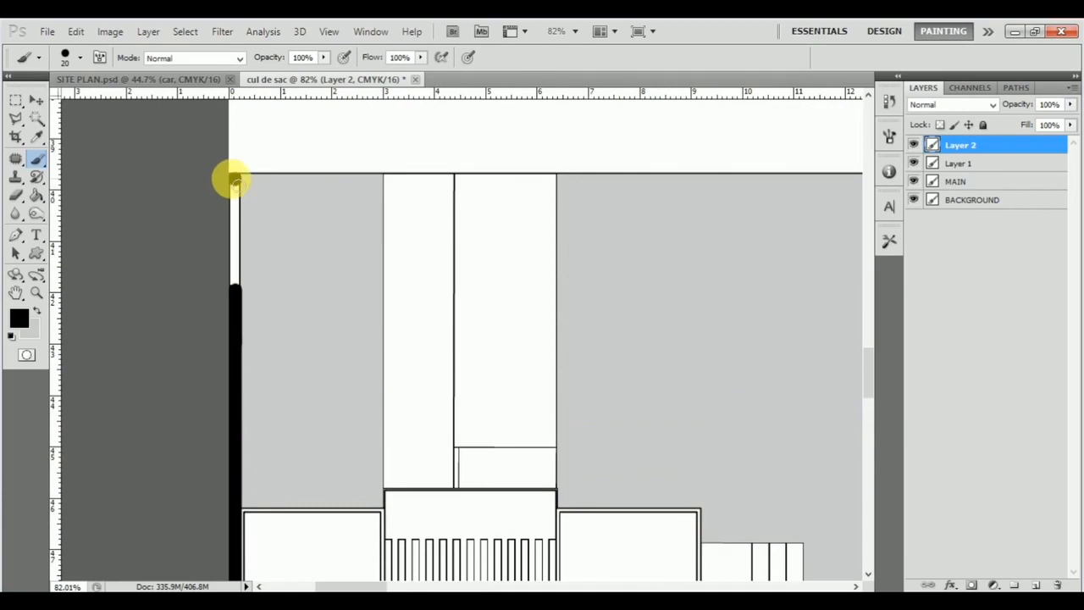
# Step: Select the road and turning circle with the Magic Wand and fill them with the grey background colour on a new layer
pyautogui.scroll(-8, 274, 290)
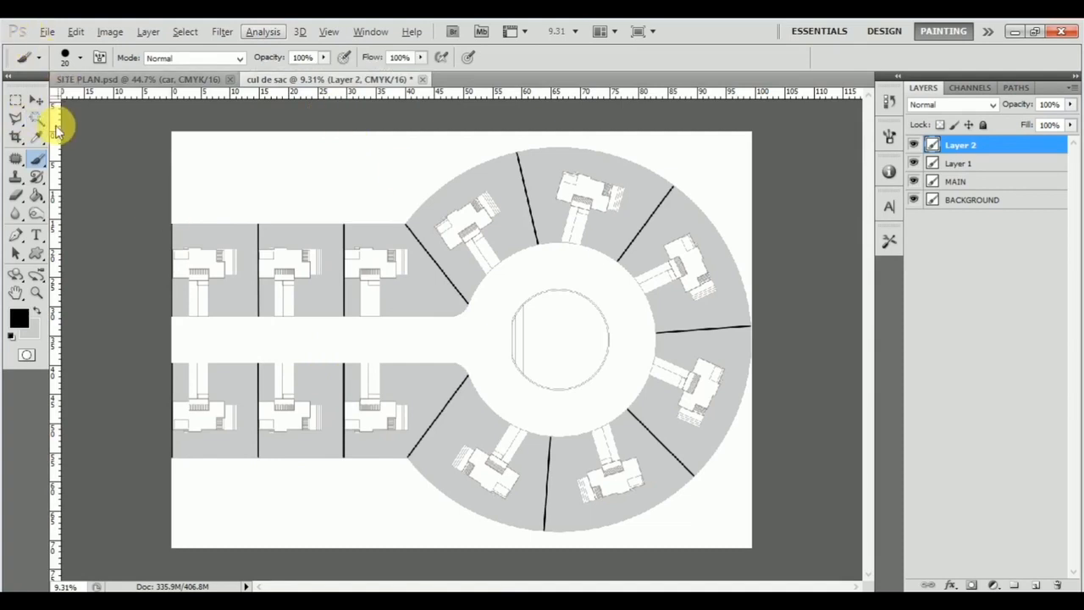
pyautogui.click(36, 118)
pyautogui.click(495, 336)
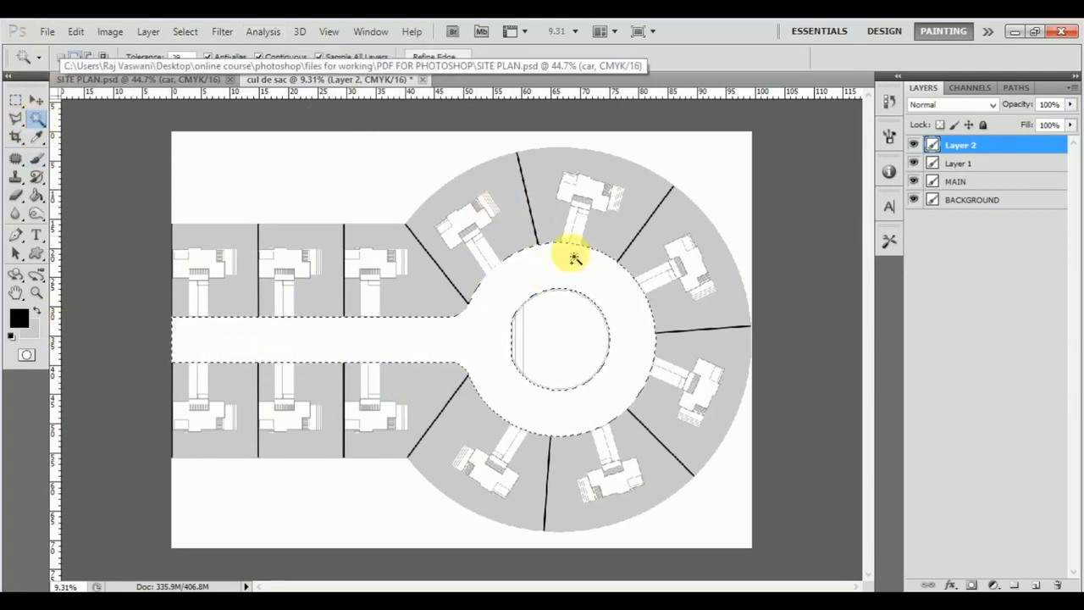
pyautogui.click(1037, 584)
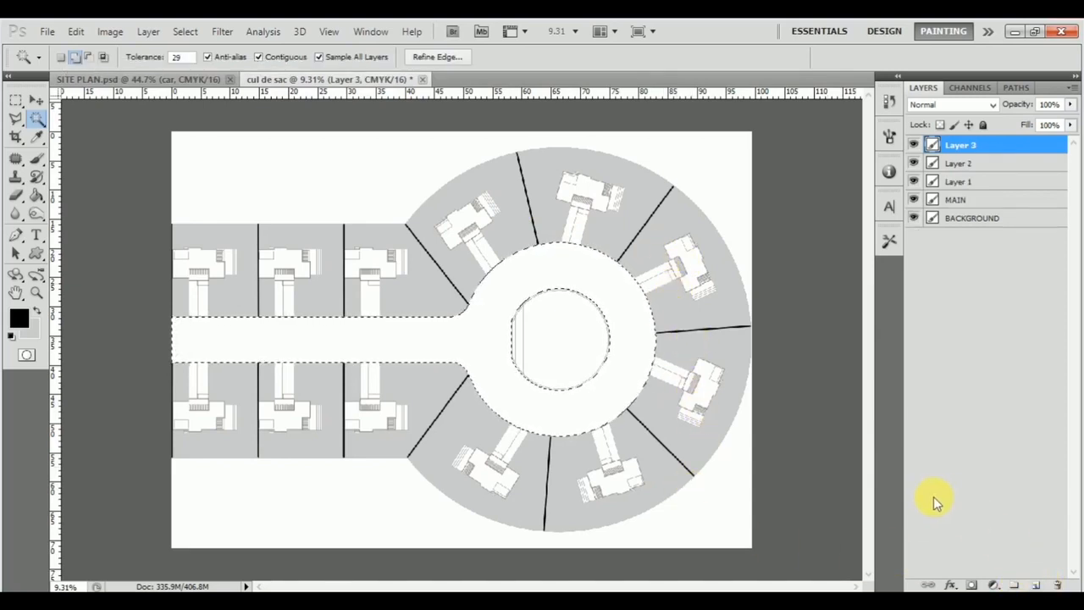
pyautogui.hotkey('ctrl', 'BackSpace')
pyautogui.hotkey('ctrl', 'd')
# Step: Select the outermost strip at the flat edge of the central island and fill it with the grey background colour on a new layer
pyautogui.scroll(2, 574, 312)
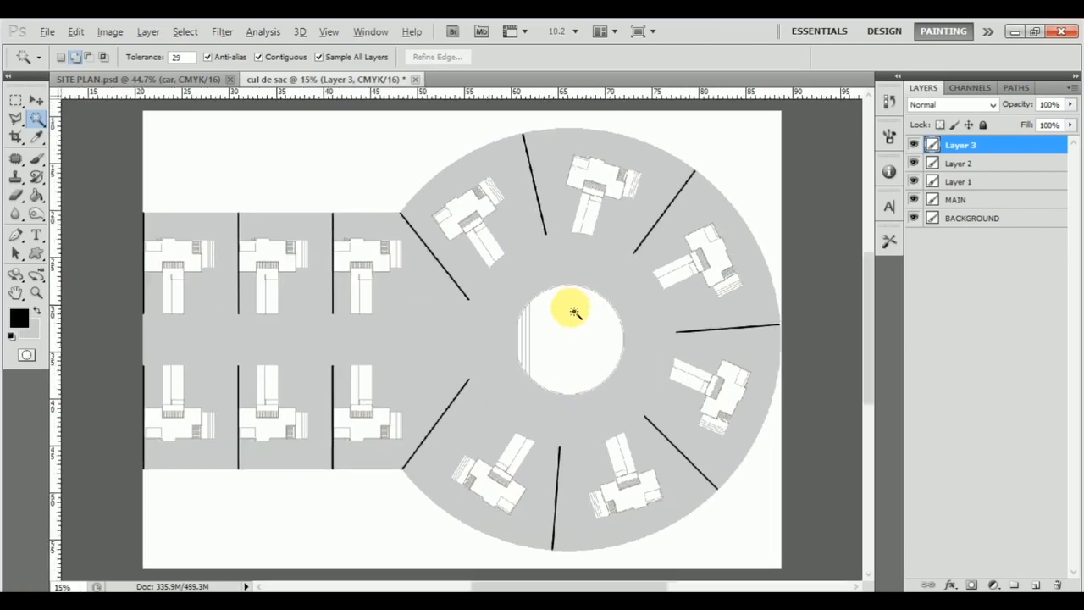
pyautogui.scroll(6, 574, 311)
pyautogui.click(349, 347)
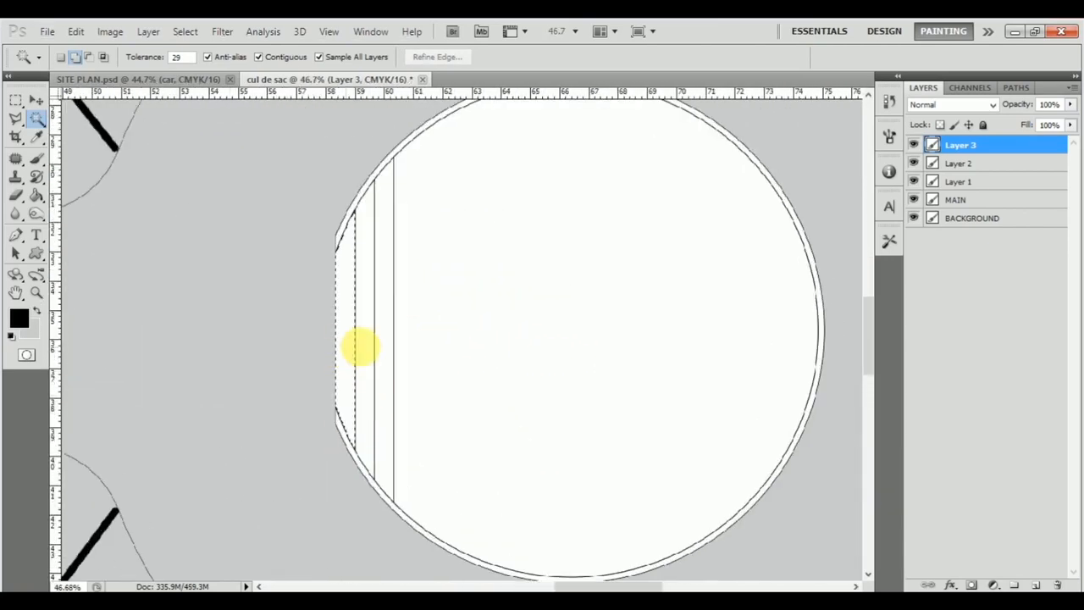
pyautogui.click(1037, 585)
pyautogui.press('alt')
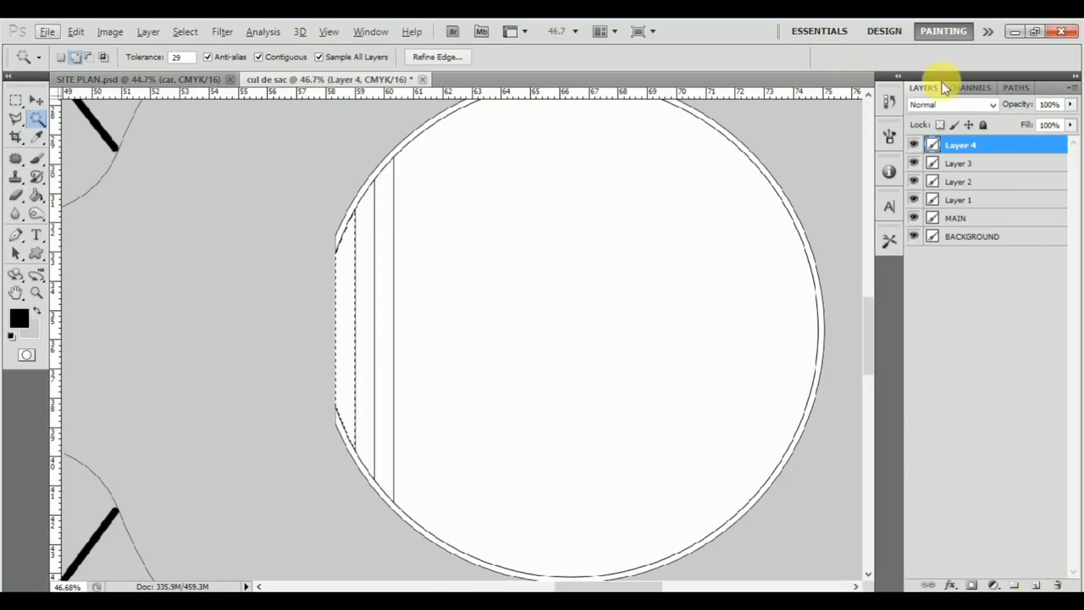
pyautogui.click(916, 147)
pyautogui.click(916, 147)
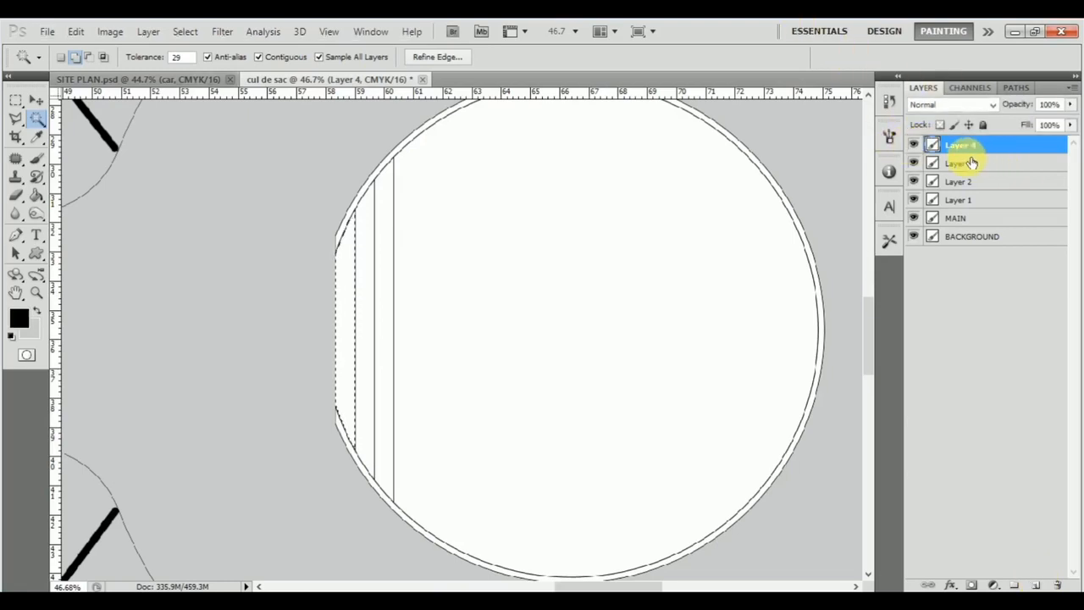
pyautogui.hotkey('ctrl', 'BackSpace')
# Step: Select the island's second and third strips one at a time and fill each with the grey background colour on its own new layer
pyautogui.click(367, 312)
pyautogui.click(1035, 585)
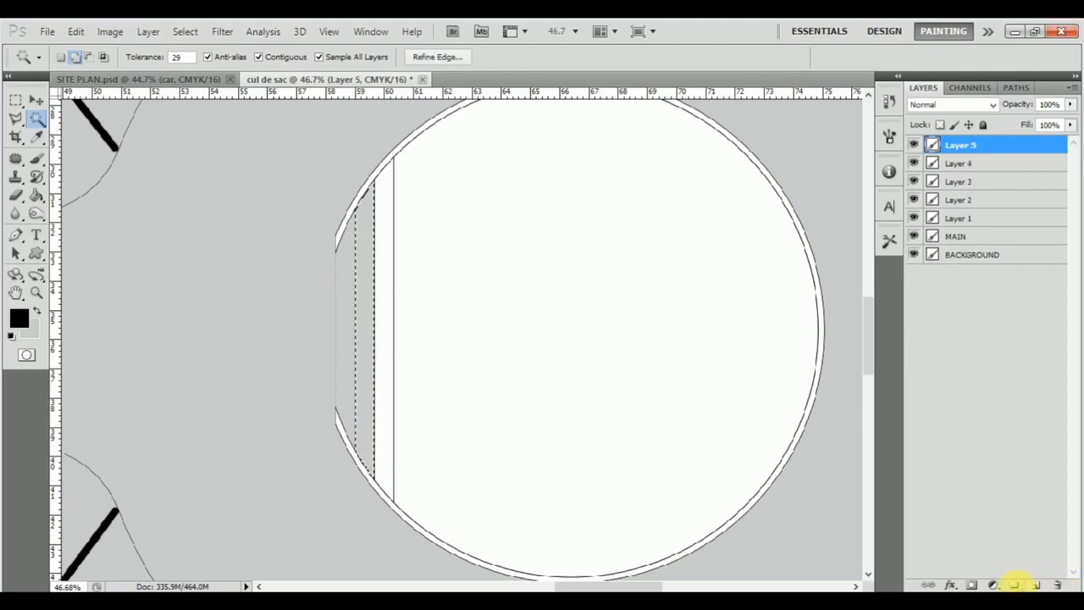
pyautogui.click(387, 247)
pyautogui.click(1035, 585)
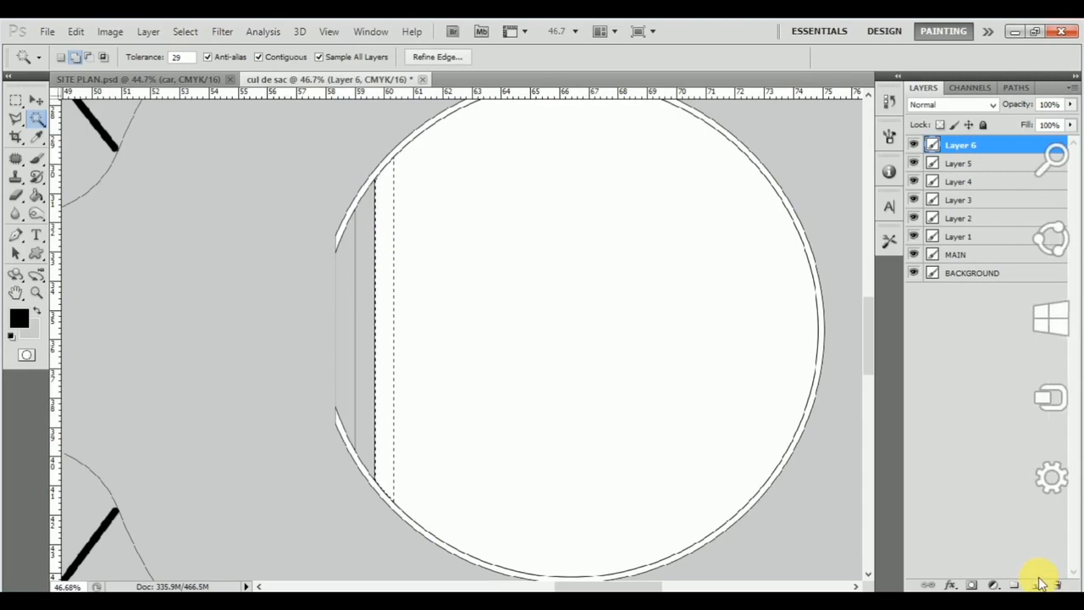
# Step: Select the large remaining area of the central island, fill it with the grey background colour on a new layer, and deselect
pyautogui.click(688, 410)
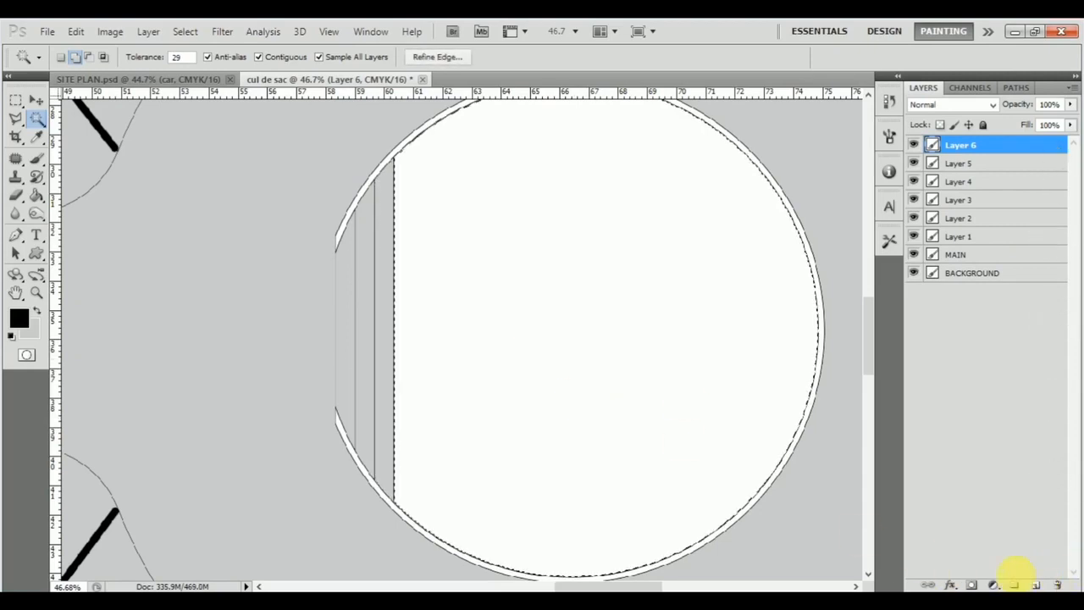
pyautogui.click(1035, 585)
pyautogui.hotkey('ctrl', 'BackSpace')
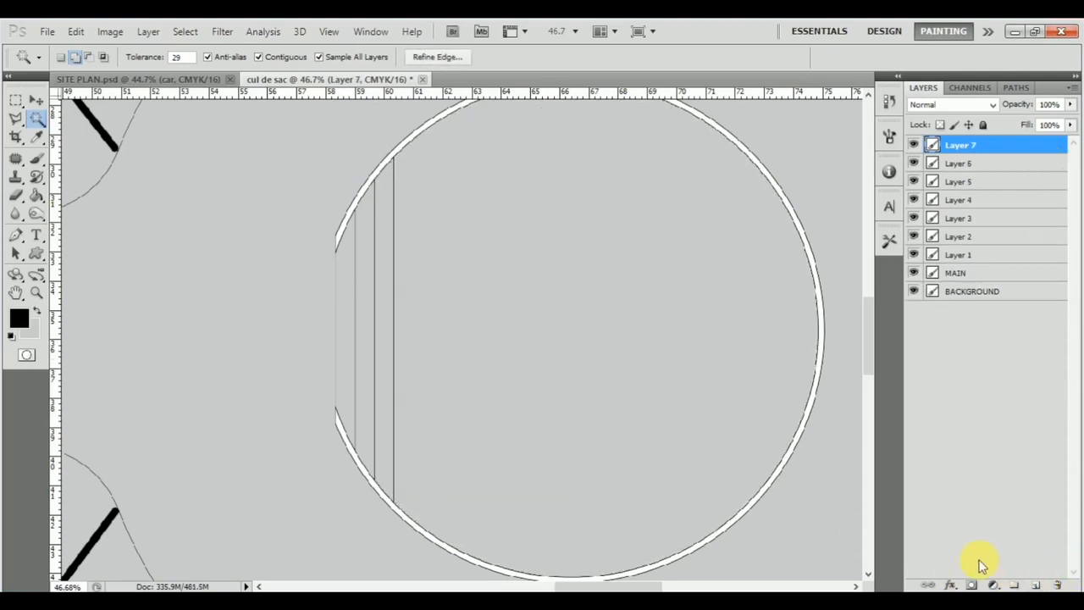
pyautogui.hotkey('ctrl', 'd')
# Step: Select the thin ring around the central island, fill it with black on a new layer, and deselect
pyautogui.click(375, 174)
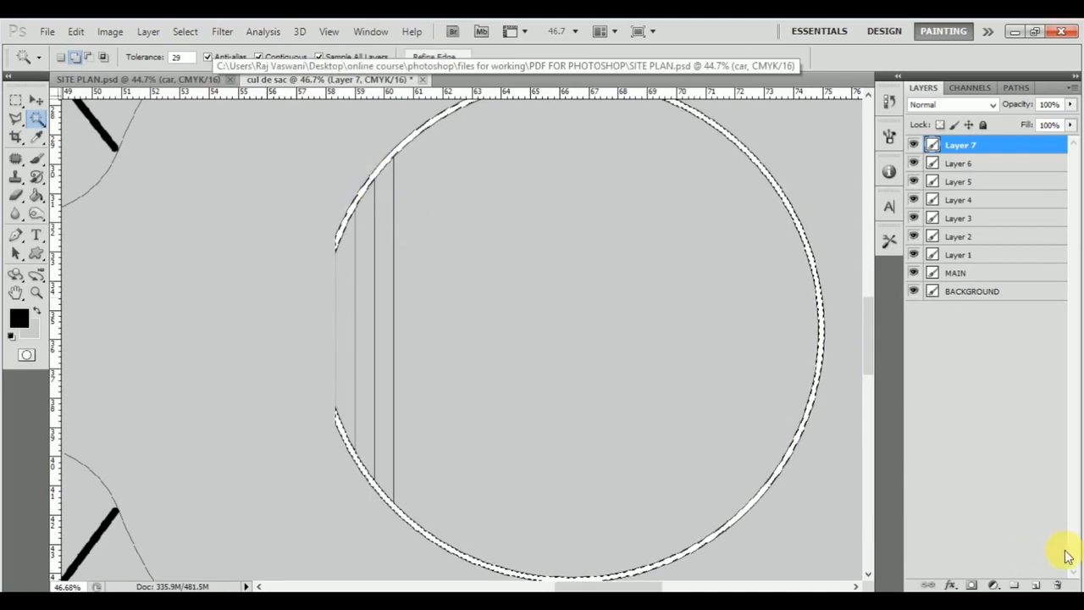
pyautogui.click(1035, 585)
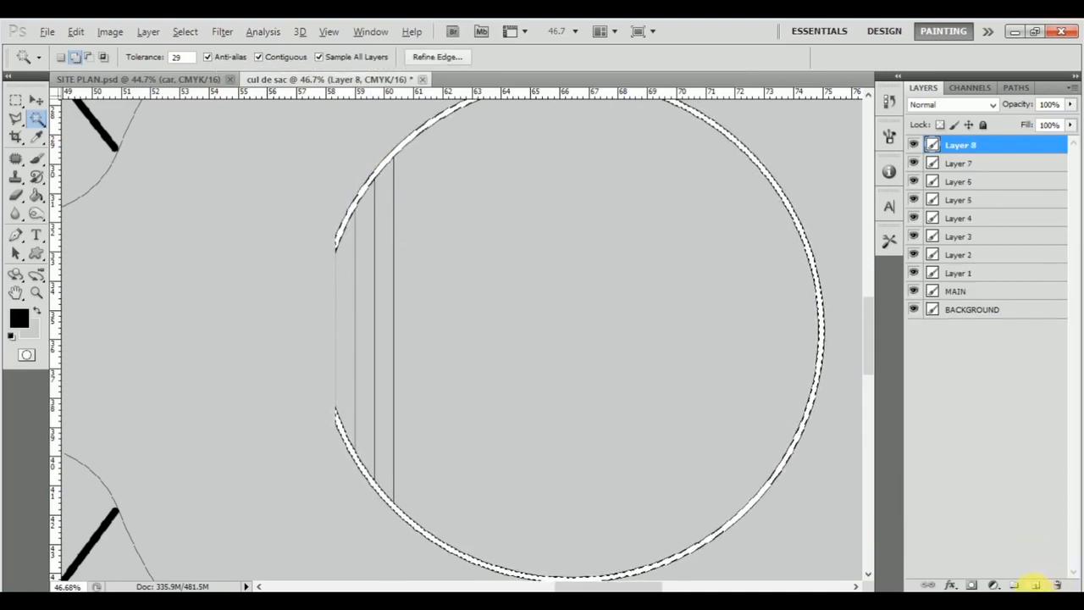
pyautogui.hotkey('alt', 'BackSpace')
pyautogui.hotkey('ctrl', 'd')
pyautogui.scroll(-6, 409, 314)
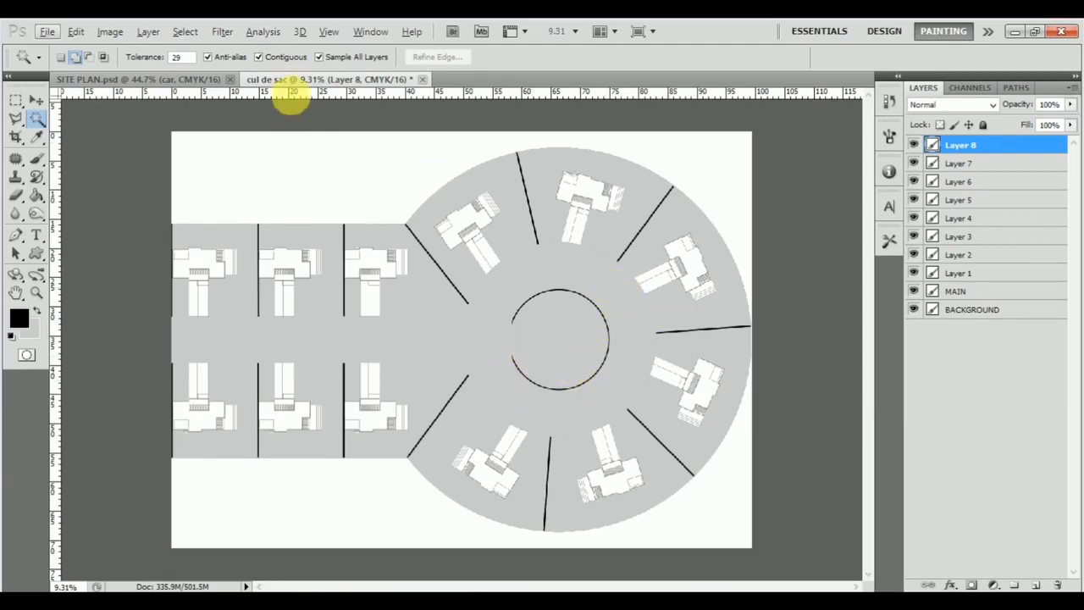
# Step: Pick the layer holding the plot fills from the drawing and rename it as grass
pyautogui.click(36, 100)
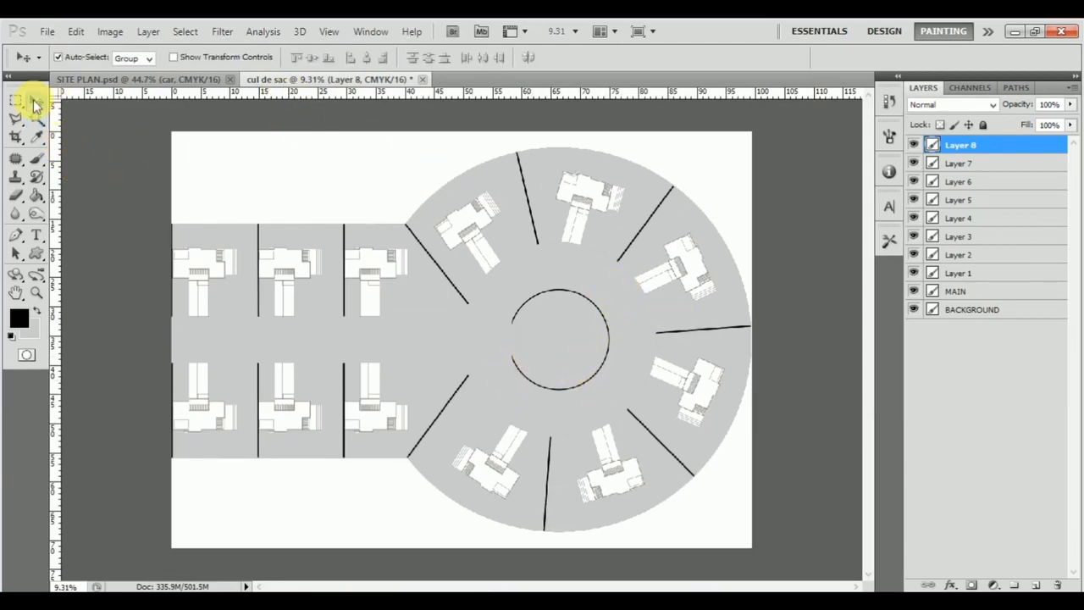
pyautogui.click(521, 240)
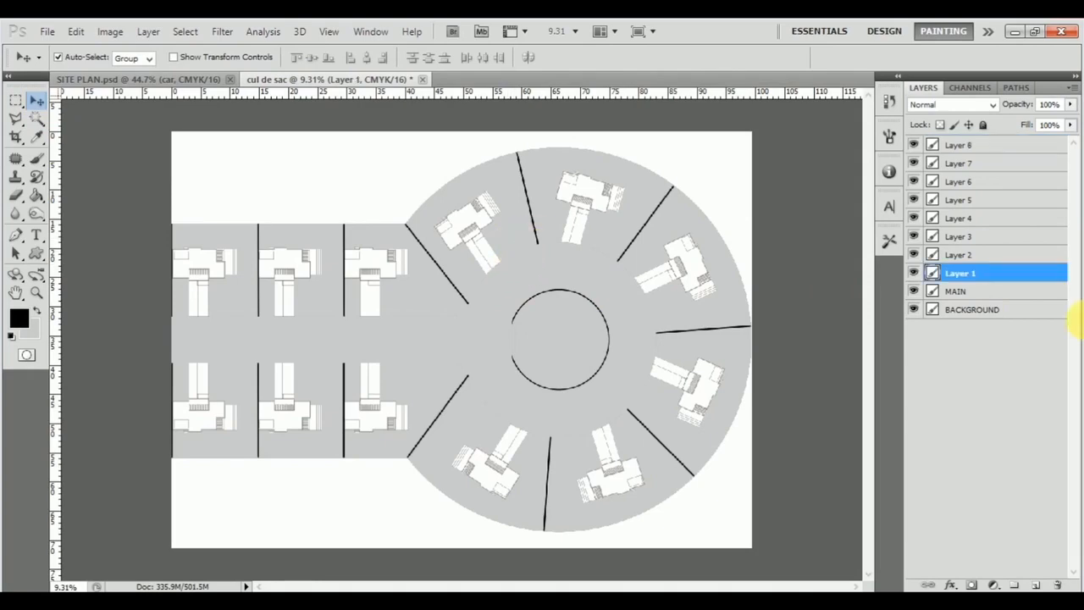
pyautogui.click(963, 271)
pyautogui.write('grass')
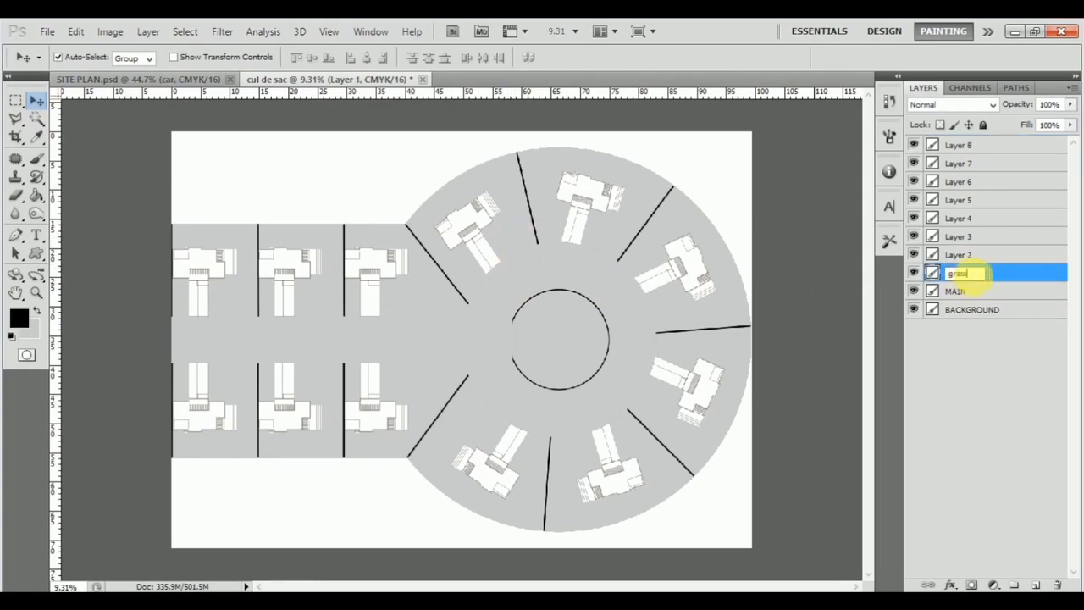
pyautogui.press('Return')
# Step: Apply a Pattern Overlay with a green grass pattern to the grass layer and lower its opacity to about 73%
pyautogui.doubleClick(1019, 273)
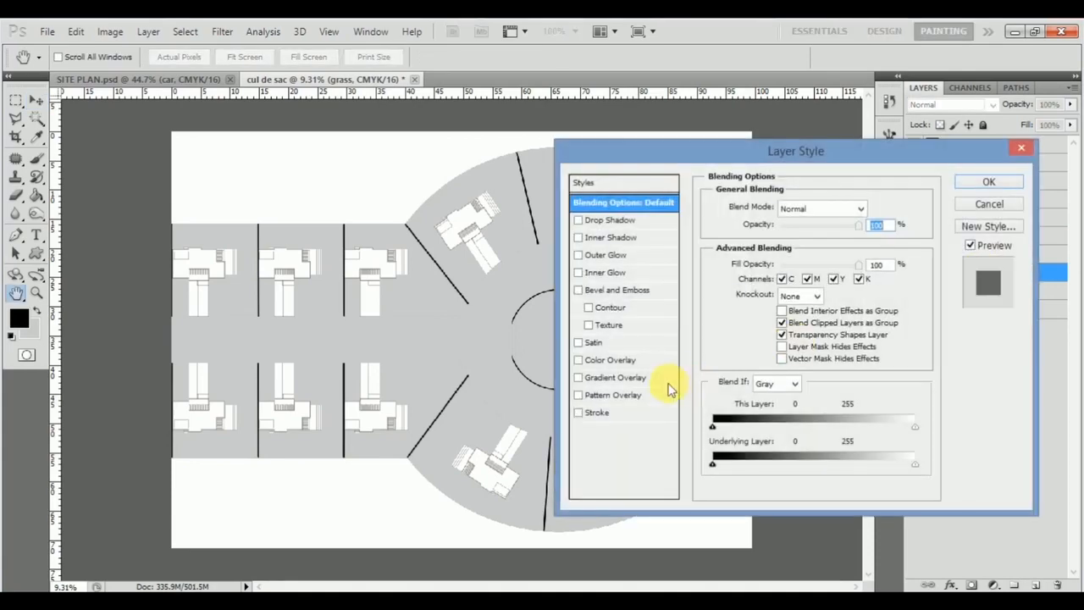
pyautogui.click(652, 394)
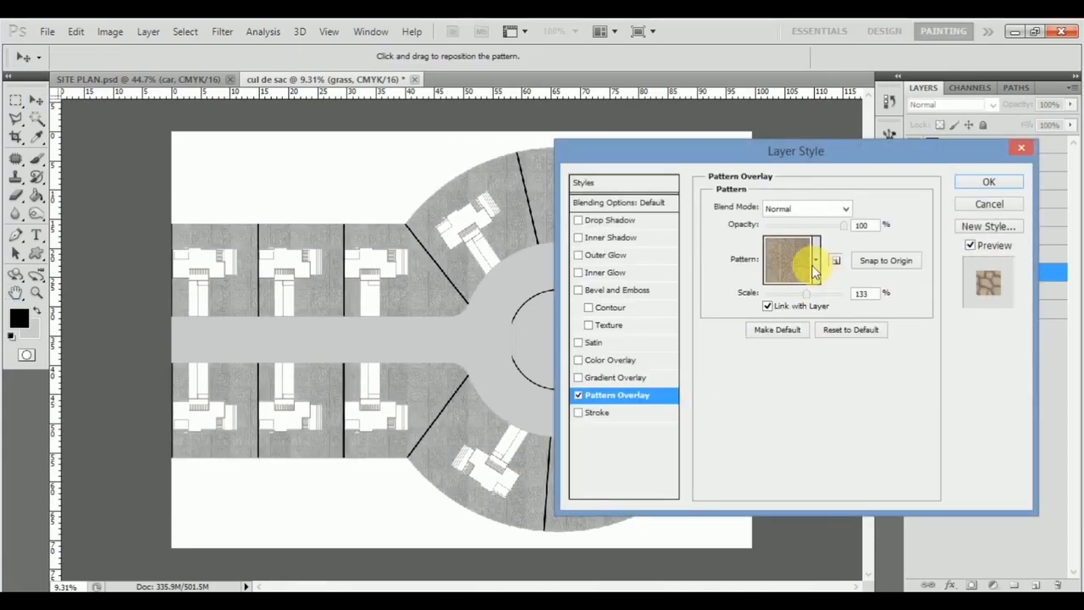
pyautogui.click(799, 261)
pyautogui.click(815, 369)
pyautogui.click(1042, 415)
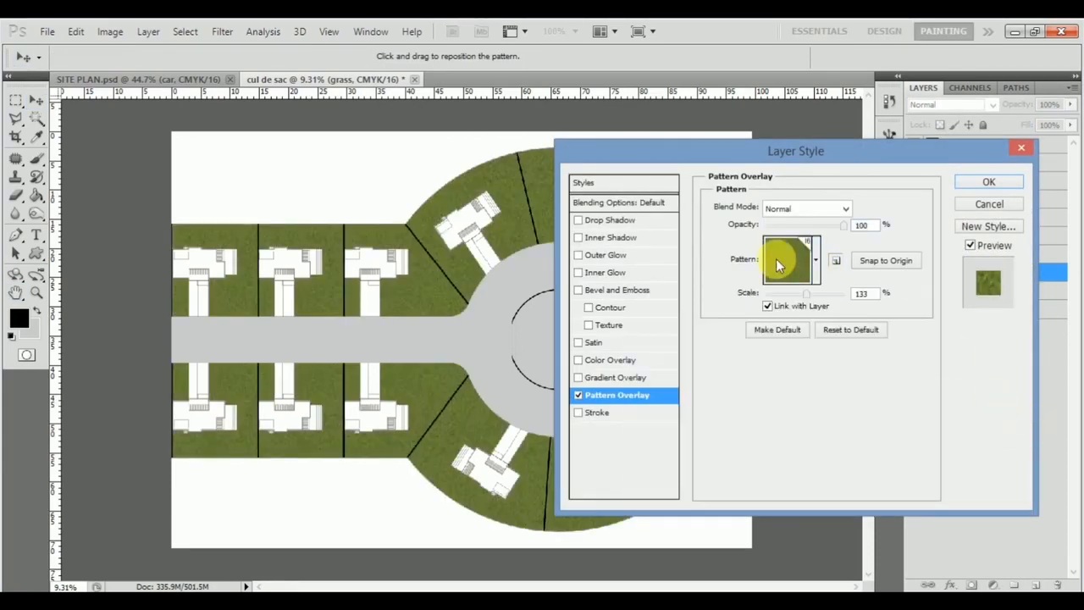
pyautogui.moveTo(839, 226); pyautogui.dragTo(824, 228)
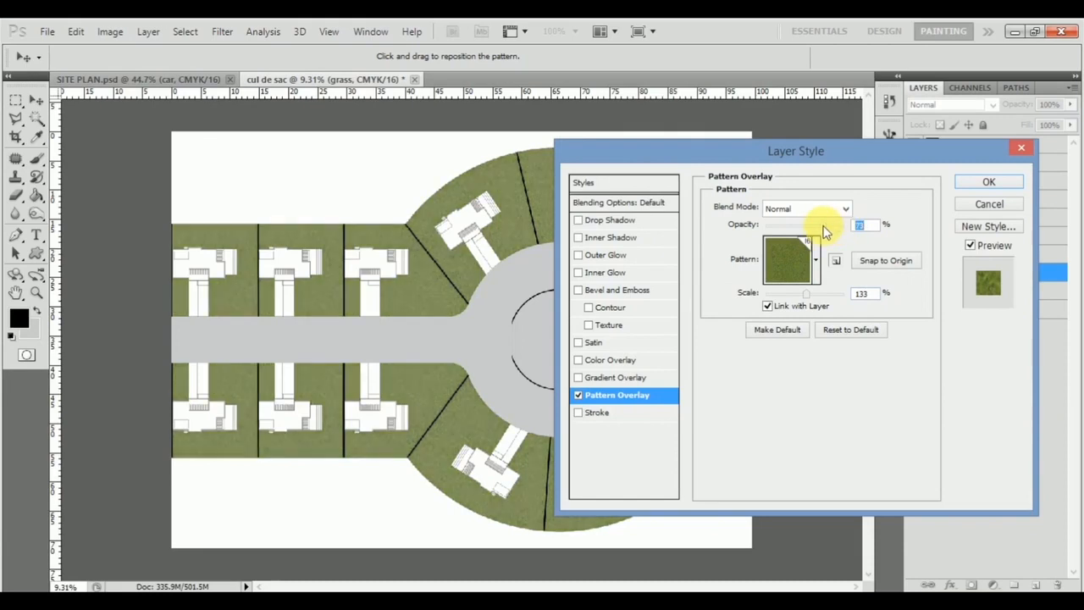
# Step: Add an Inner Shadow to the grass layer with a distance of 25 px and a size of about 38 px, and apply the style
pyautogui.click(637, 238)
pyautogui.moveTo(766, 280); pyautogui.dragTo(786, 280)
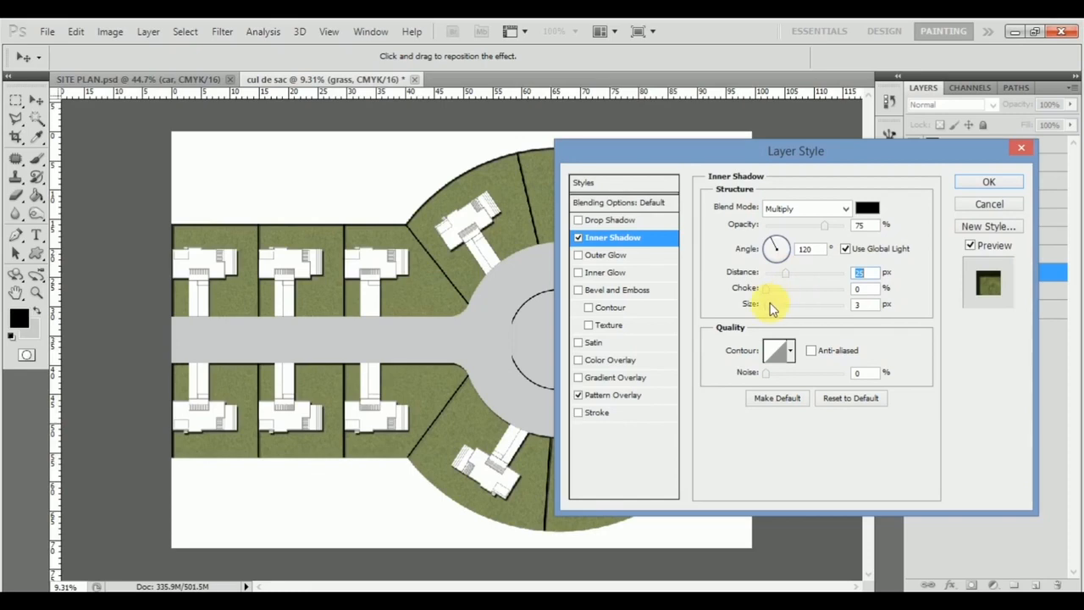
pyautogui.moveTo(781, 305); pyautogui.dragTo(819, 298)
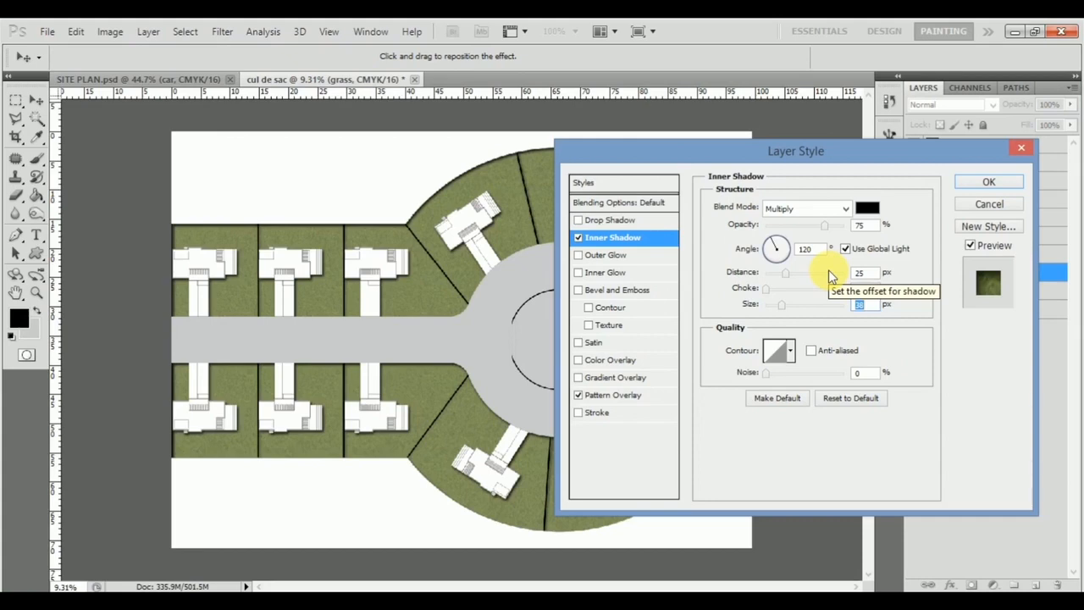
pyautogui.click(988, 181)
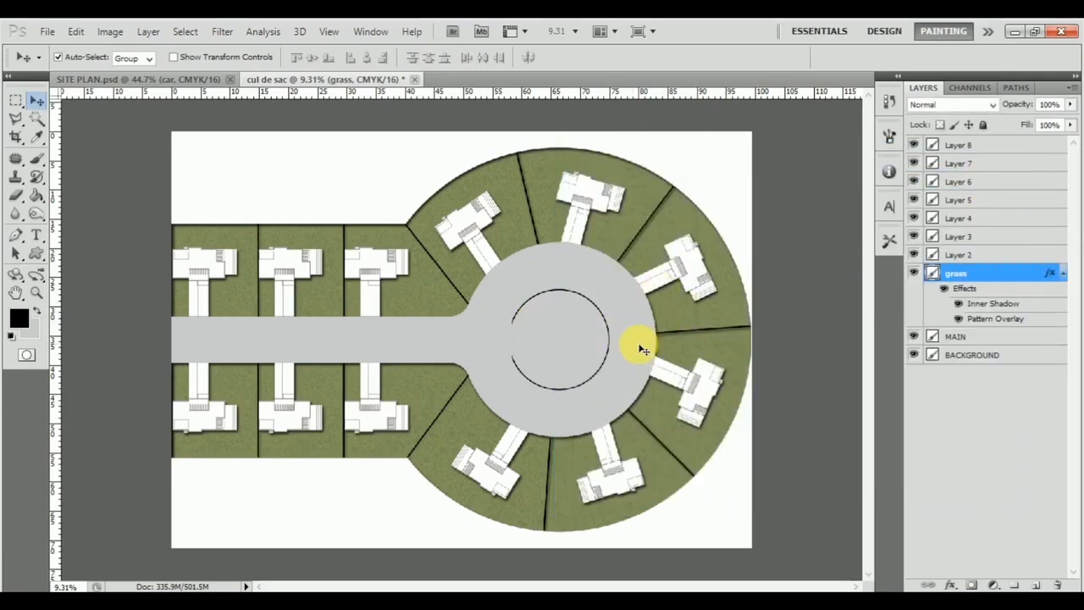
# Step: Rename the boundary-wall layer, Layer 2, as bl and the road-fill layer, Layer 3, as road
pyautogui.click(1054, 236)
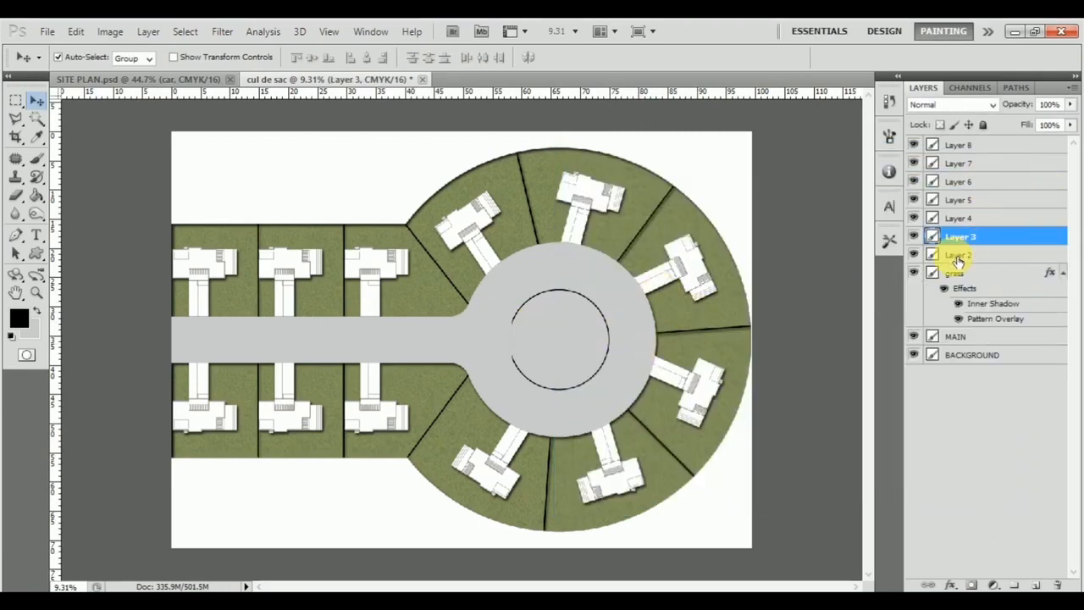
pyautogui.doubleClick(959, 255)
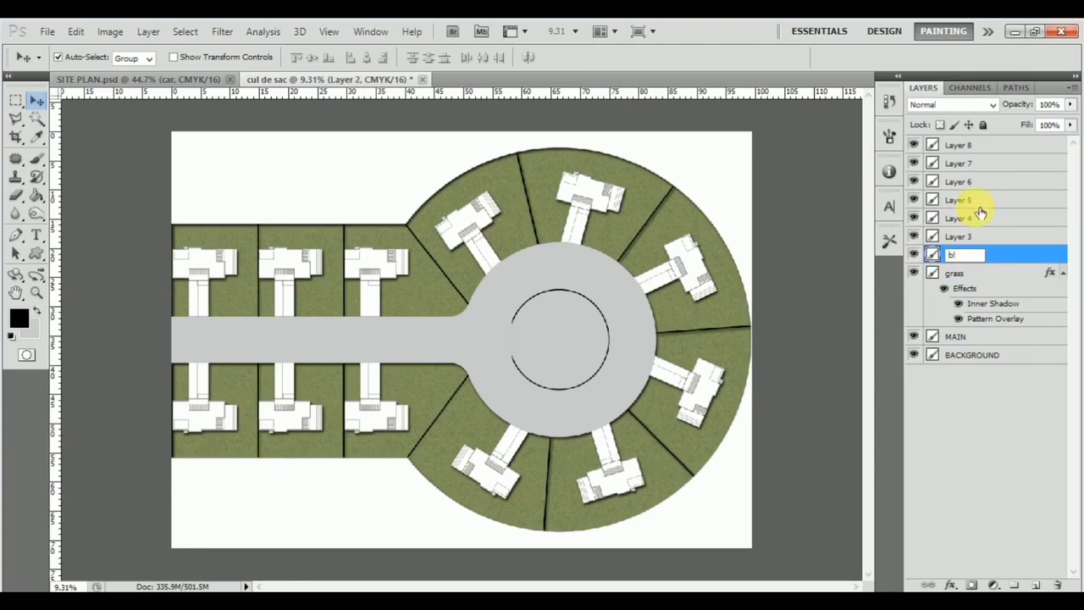
pyautogui.click(913, 237)
pyautogui.click(914, 236)
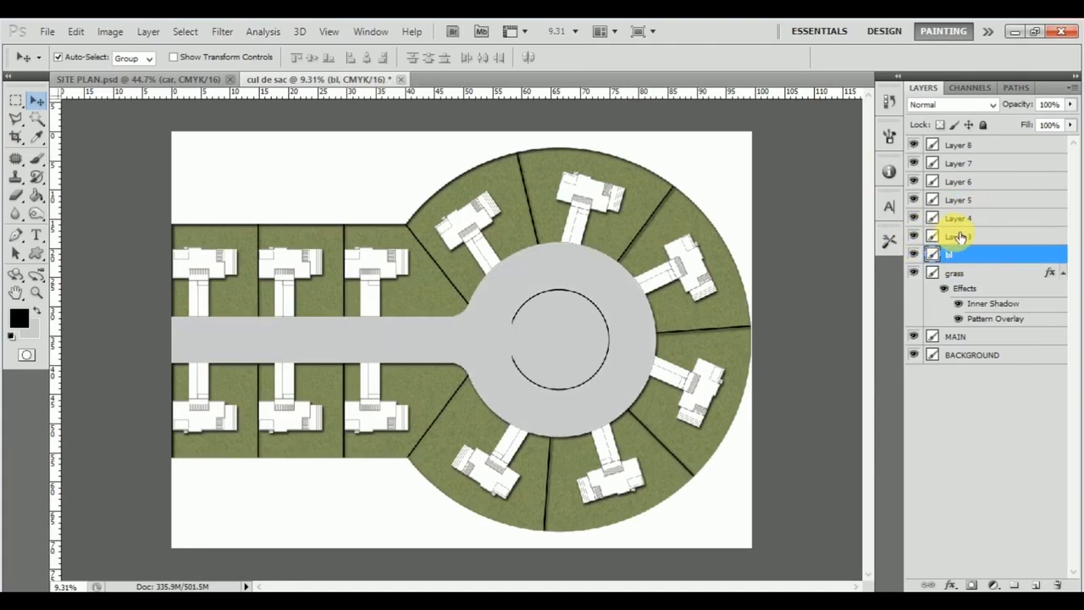
pyautogui.doubleClick(965, 237)
pyautogui.write('road')
# Step: Add a Pattern Overlay to the road layer using the dark asphalt pattern
pyautogui.doubleClick(1003, 240)
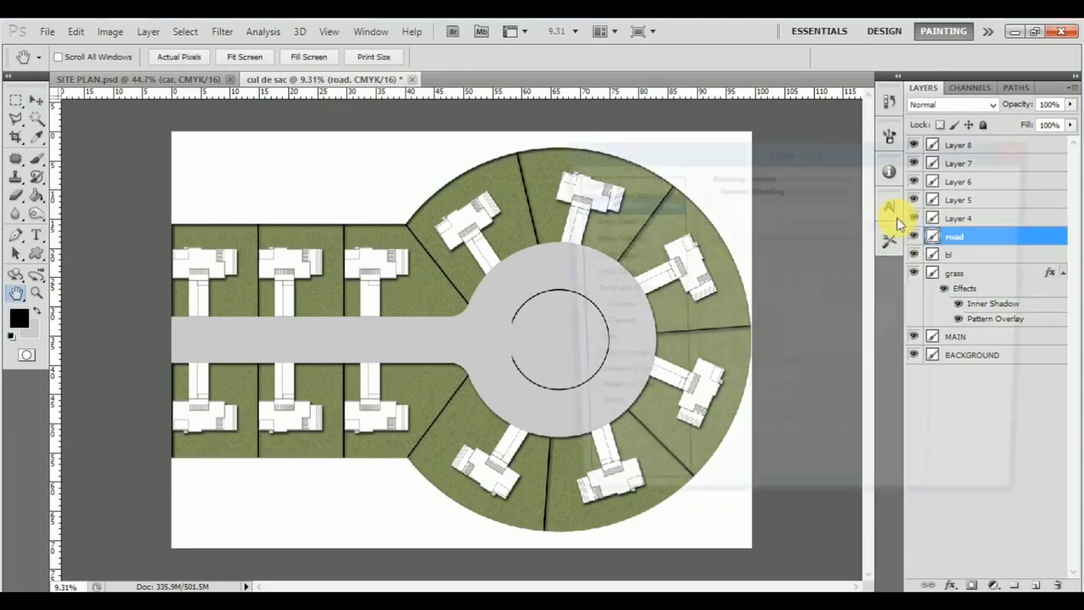
pyautogui.click(658, 396)
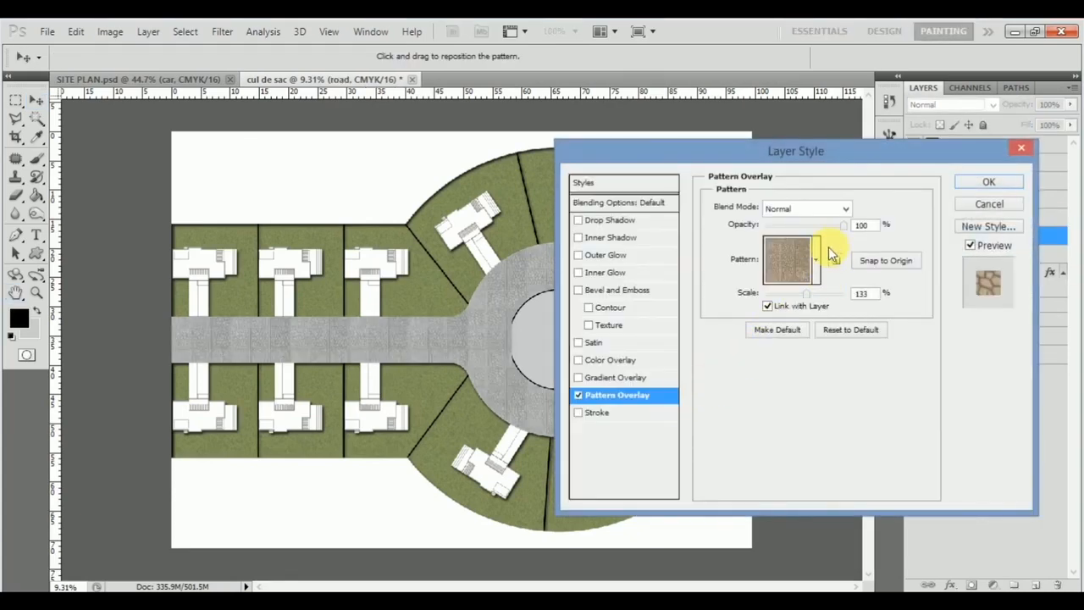
pyautogui.click(816, 268)
pyautogui.scroll(8, 813, 356)
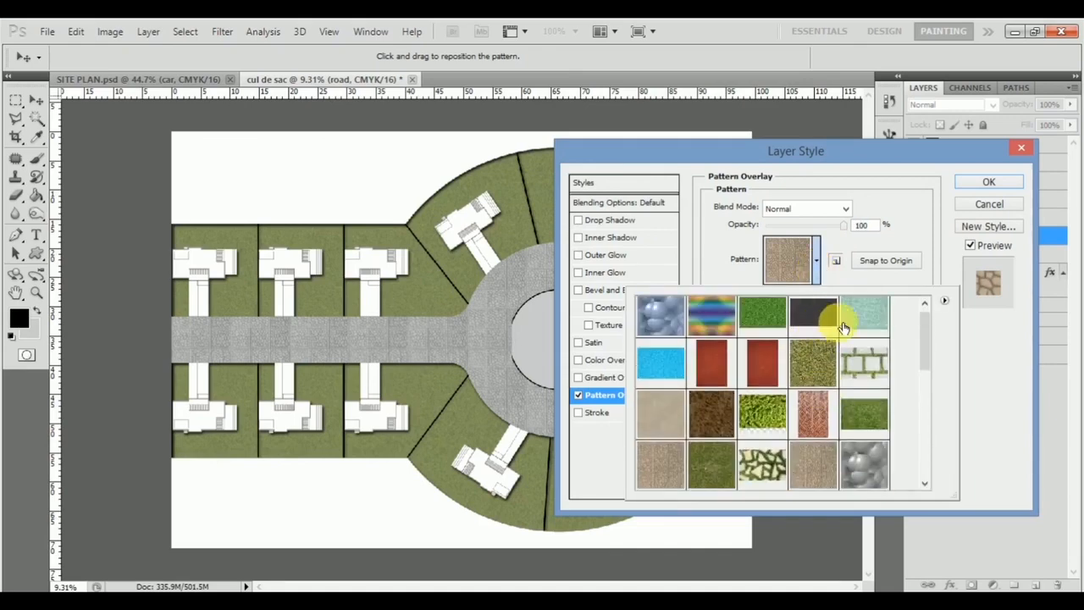
pyautogui.click(824, 327)
pyautogui.click(965, 409)
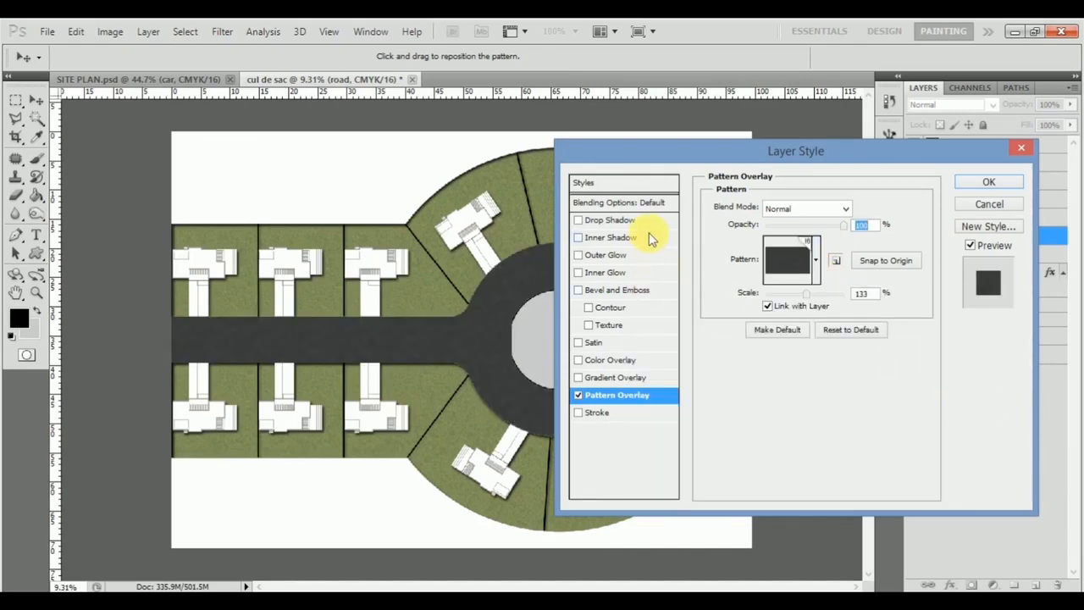
# Step: Give the road an Inner Shadow with 21 px distance and 49 px size, lower its pattern opacity, and apply the style
pyautogui.click(649, 238)
pyautogui.moveTo(772, 282); pyautogui.dragTo(780, 282)
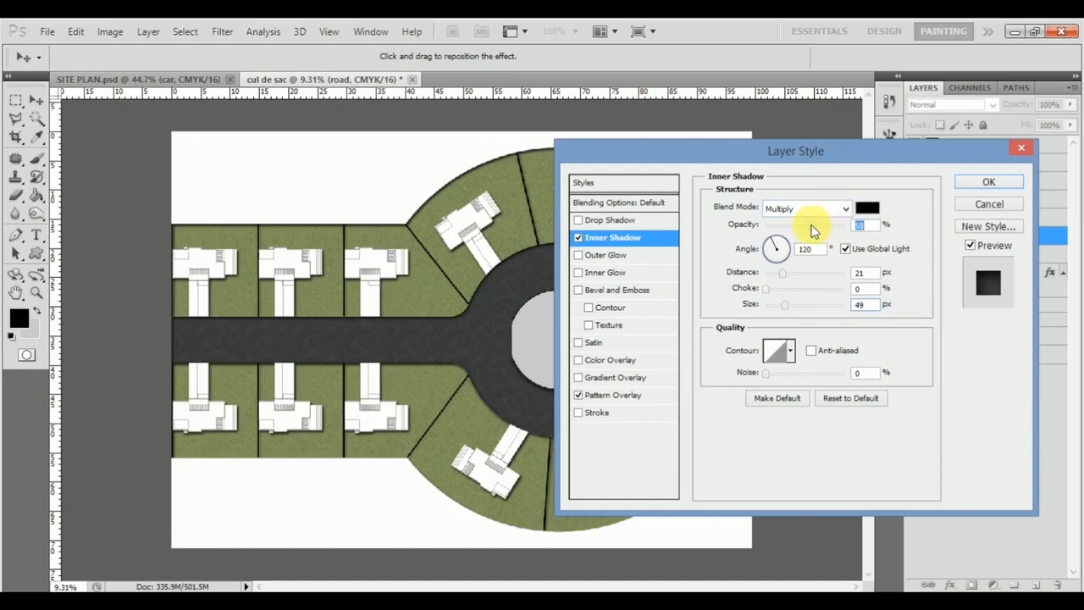
pyautogui.click(645, 397)
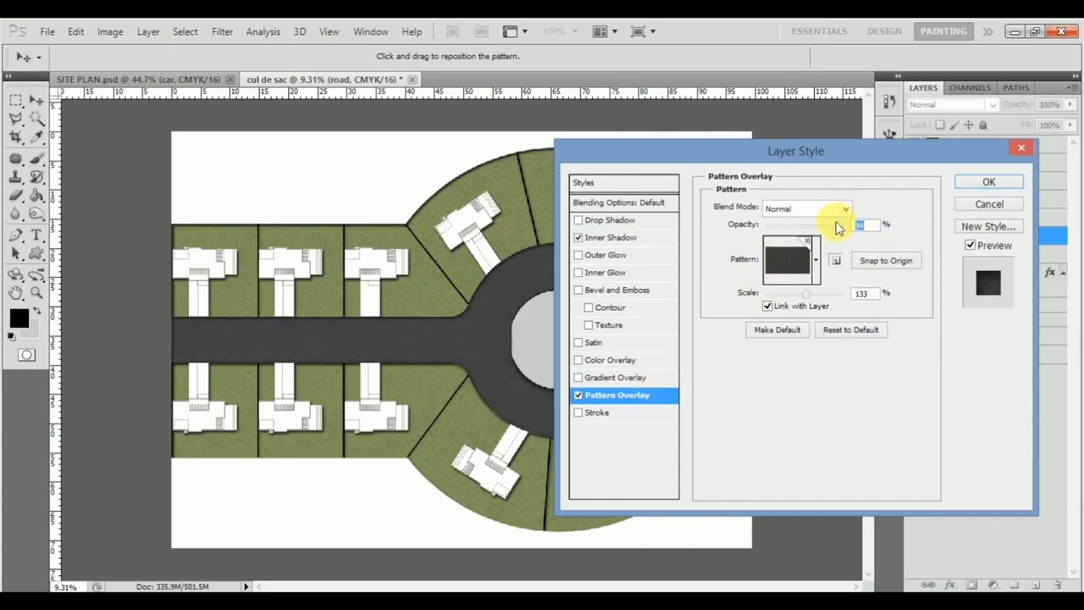
pyautogui.moveTo(841, 227); pyautogui.dragTo(817, 226)
pyautogui.click(992, 183)
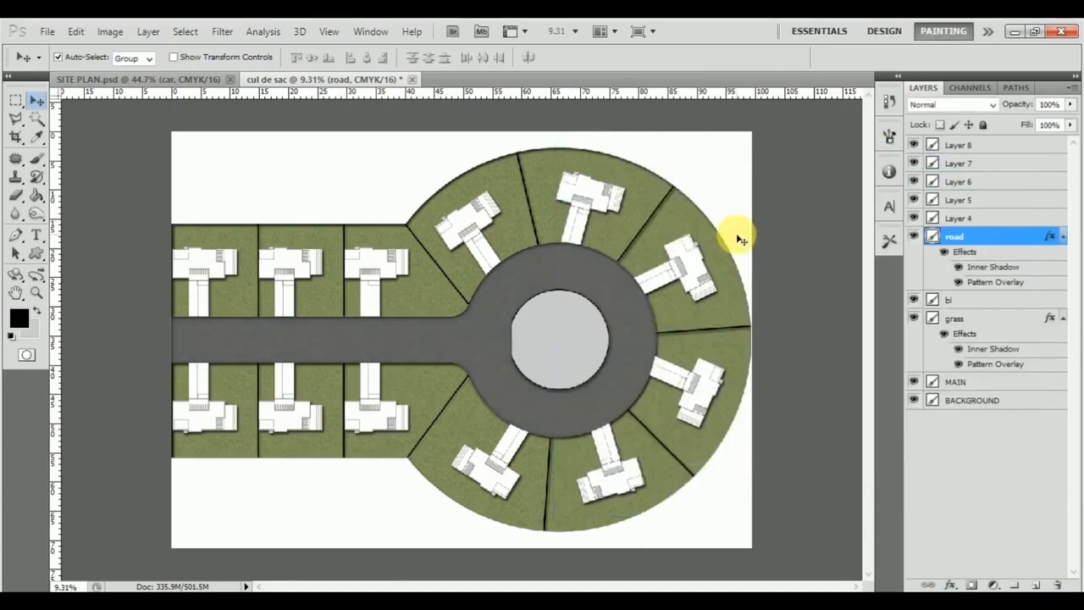
# Step: Add a Pattern Overlay to Layer 4, the island's outermost step strip, using the plain beige stone pattern
pyautogui.scroll(5, 593, 338)
pyautogui.scroll(8, 579, 268)
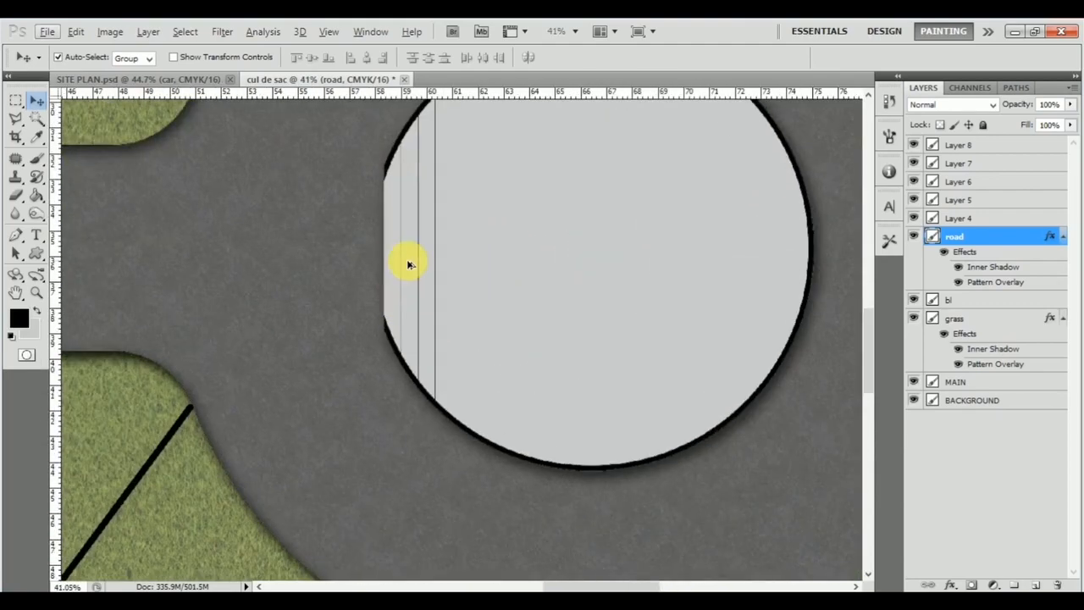
pyautogui.click(401, 248)
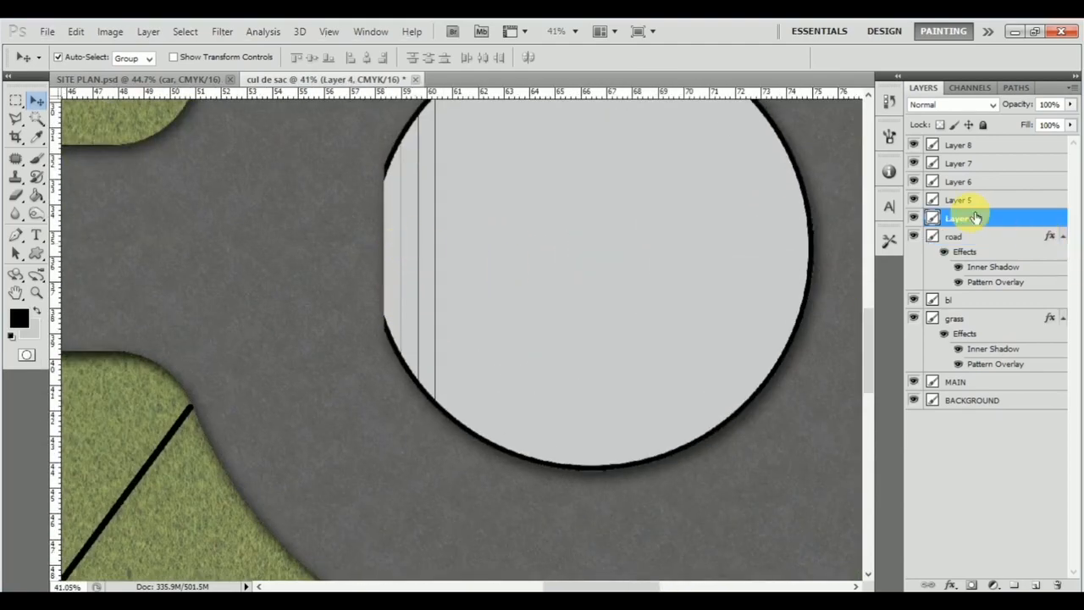
pyautogui.doubleClick(999, 220)
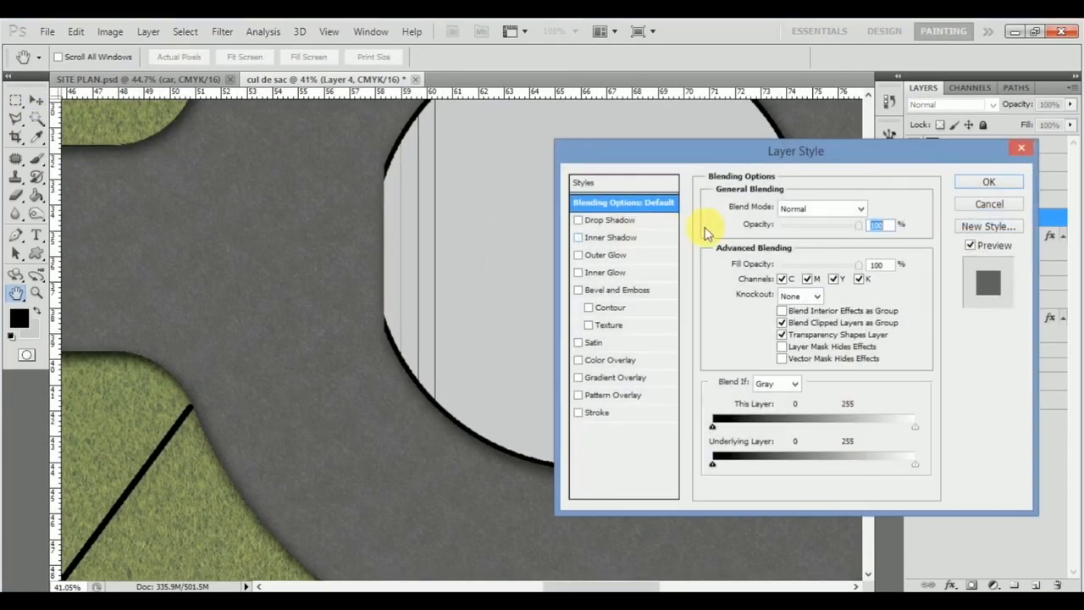
pyautogui.click(658, 397)
pyautogui.click(817, 258)
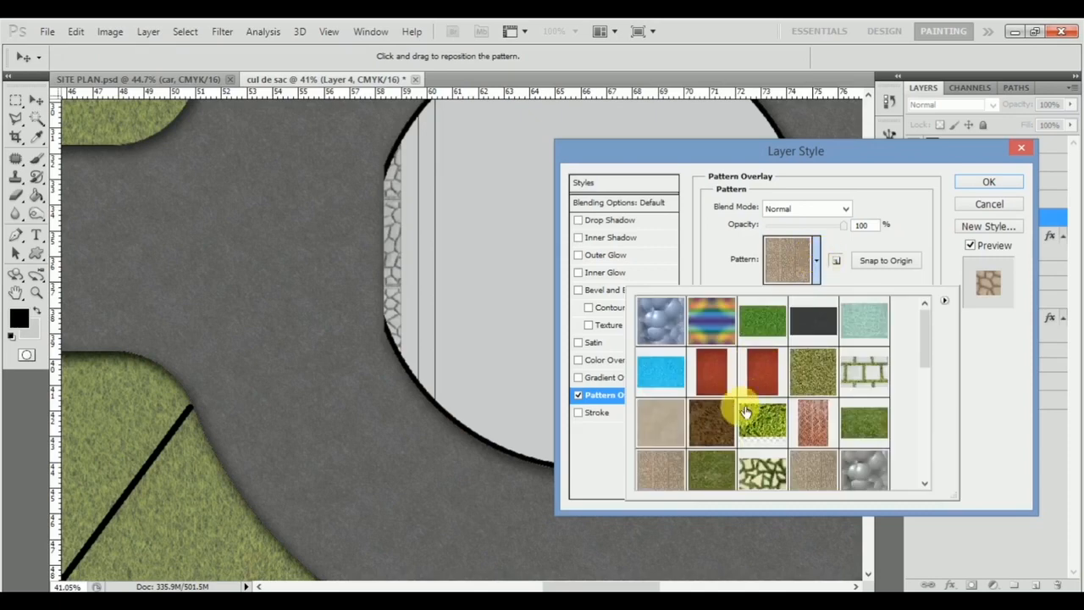
pyautogui.click(691, 427)
pyautogui.click(980, 399)
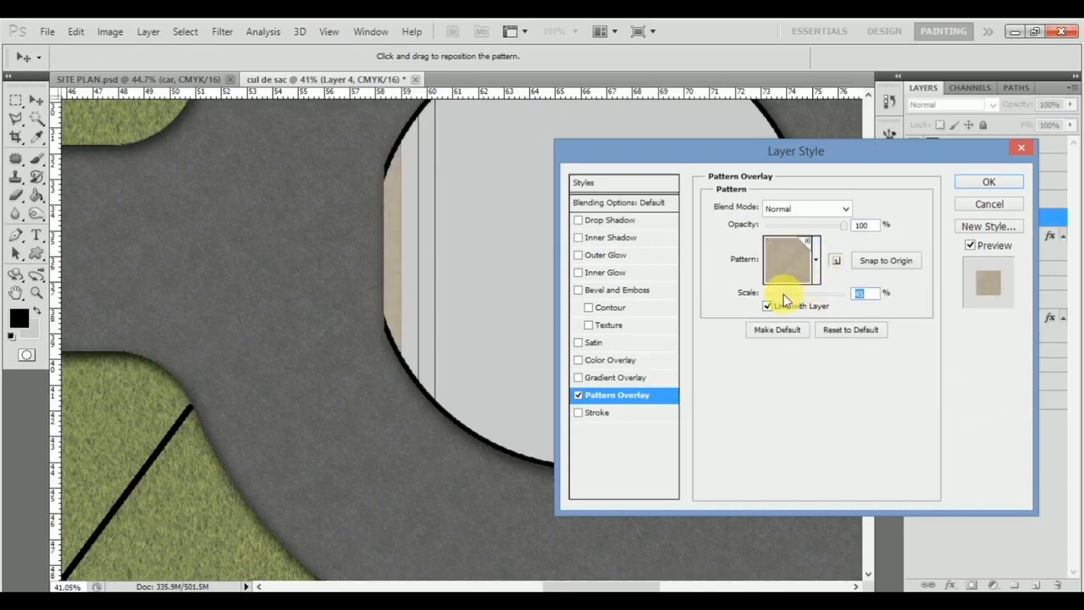
# Step: Give Layer 4 a Drop Shadow with a 17° angle, about 17 px distance and 18 px size, and apply the style
pyautogui.click(656, 226)
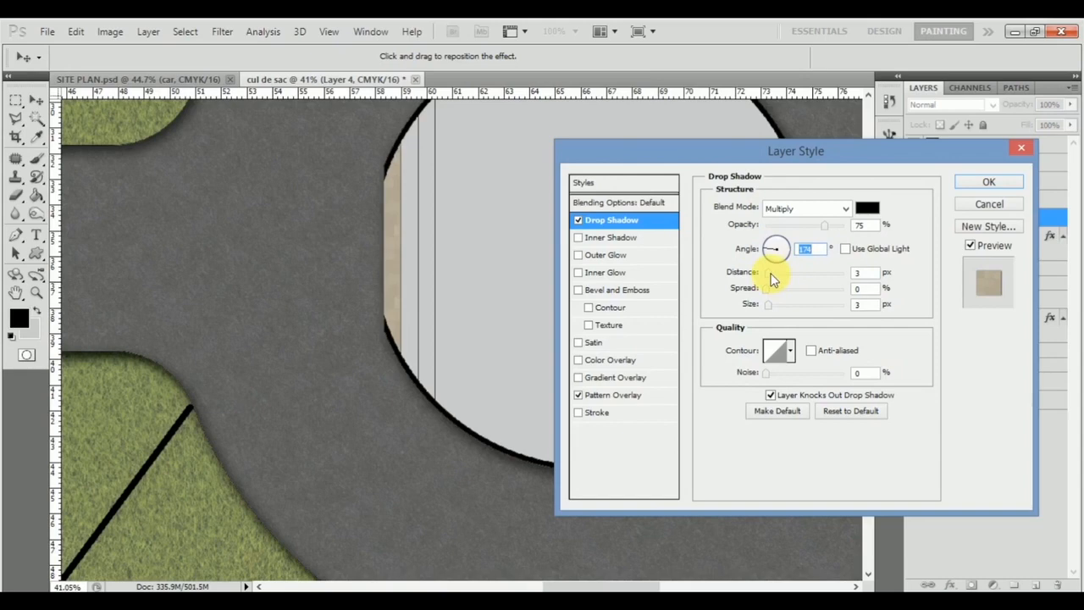
pyautogui.moveTo(778, 273); pyautogui.dragTo(802, 273)
pyautogui.click(787, 246)
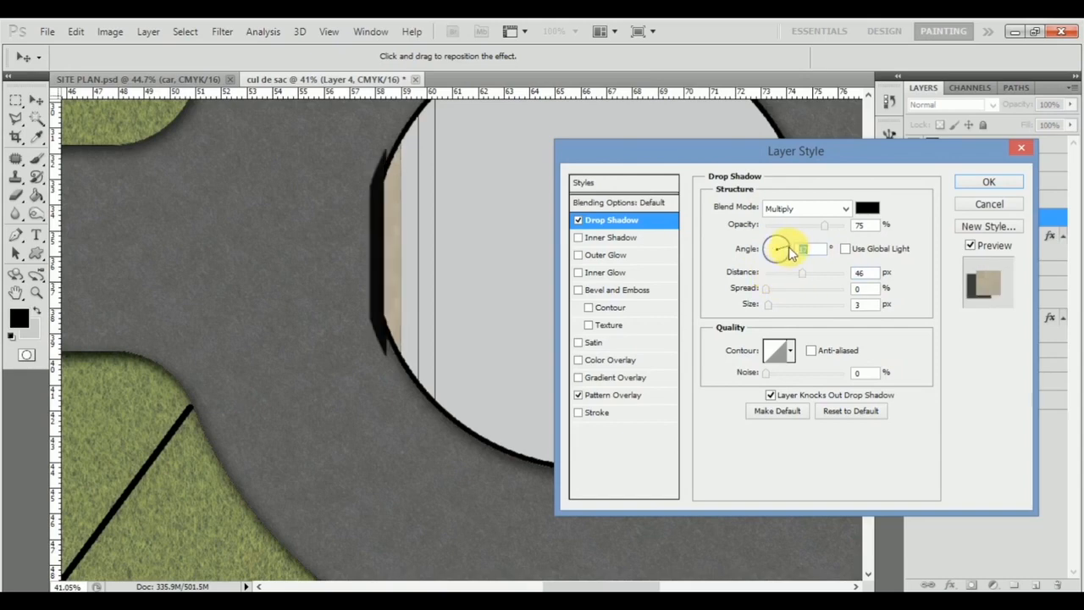
pyautogui.moveTo(797, 277); pyautogui.dragTo(778, 312)
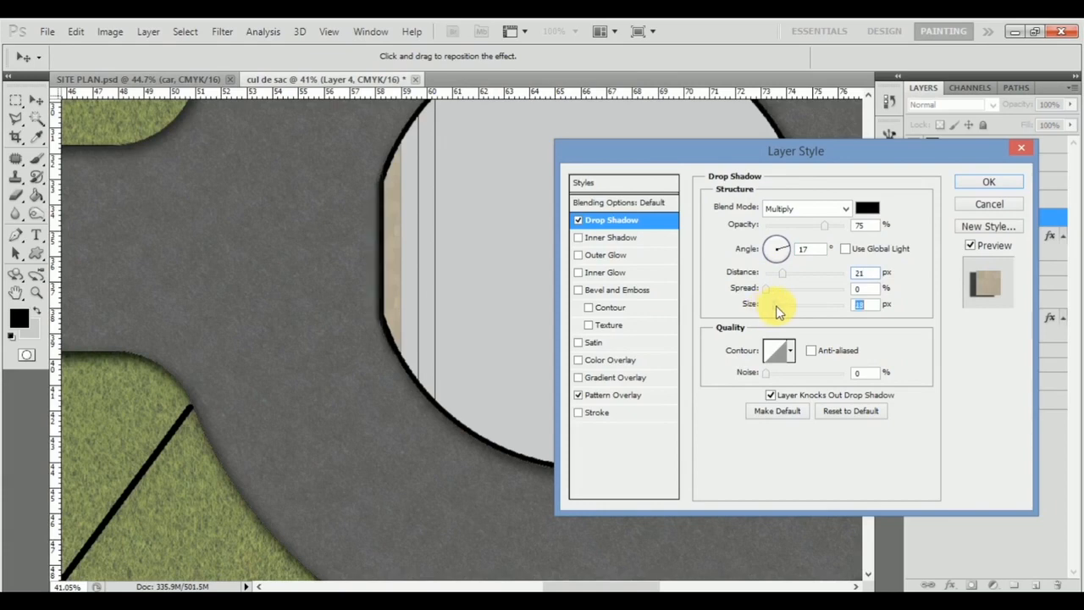
pyautogui.moveTo(787, 275)
pyautogui.mouseDown()
pyautogui.moveTo(777, 274)
pyautogui.moveTo(788, 278)
pyautogui.mouseUp()
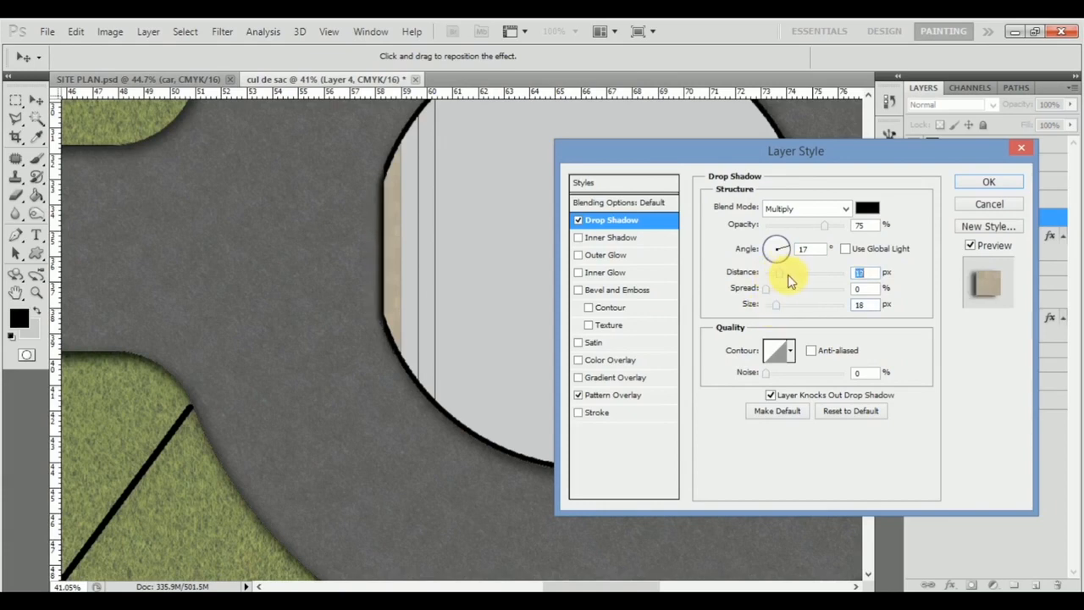
pyautogui.click(986, 183)
# Step: Copy Layer 4's layer style and paste it onto Layers 5, 6 and 7 of the central island
pyautogui.rightClick(997, 218)
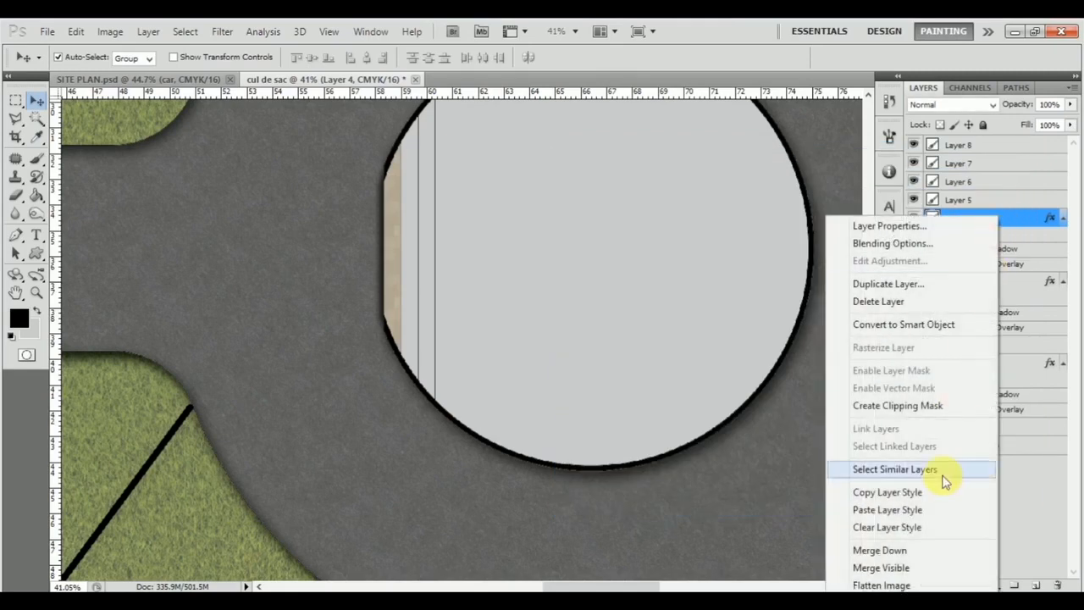
pyautogui.click(919, 492)
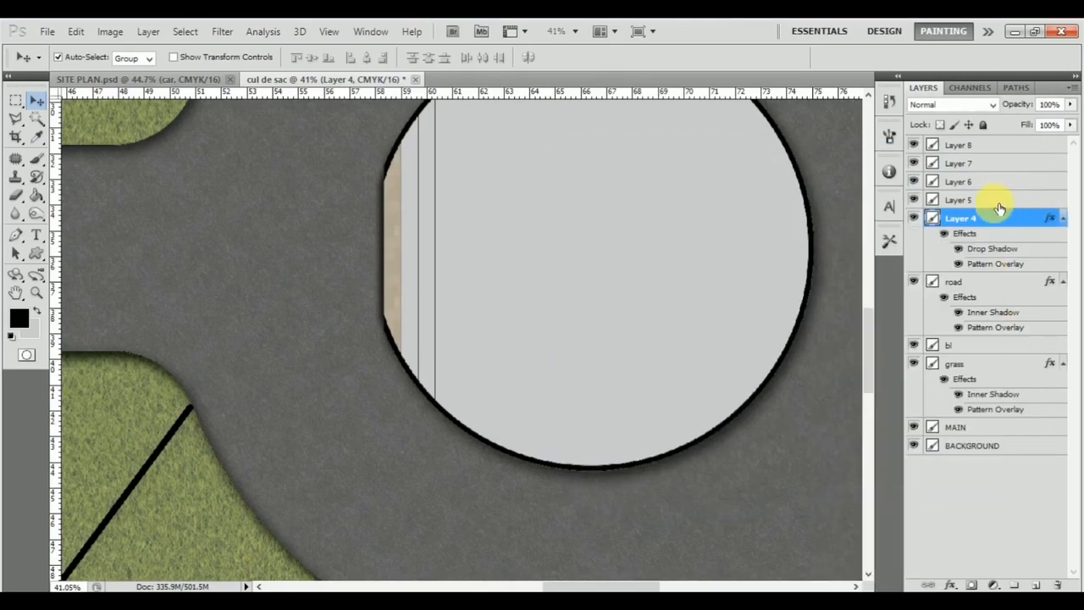
pyautogui.keyDown('shift'); pyautogui.click(1012, 200); pyautogui.keyUp('shift')
pyautogui.keyDown('shift'); pyautogui.click(1017, 183); pyautogui.keyUp('shift')
pyautogui.rightClick(1016, 181)
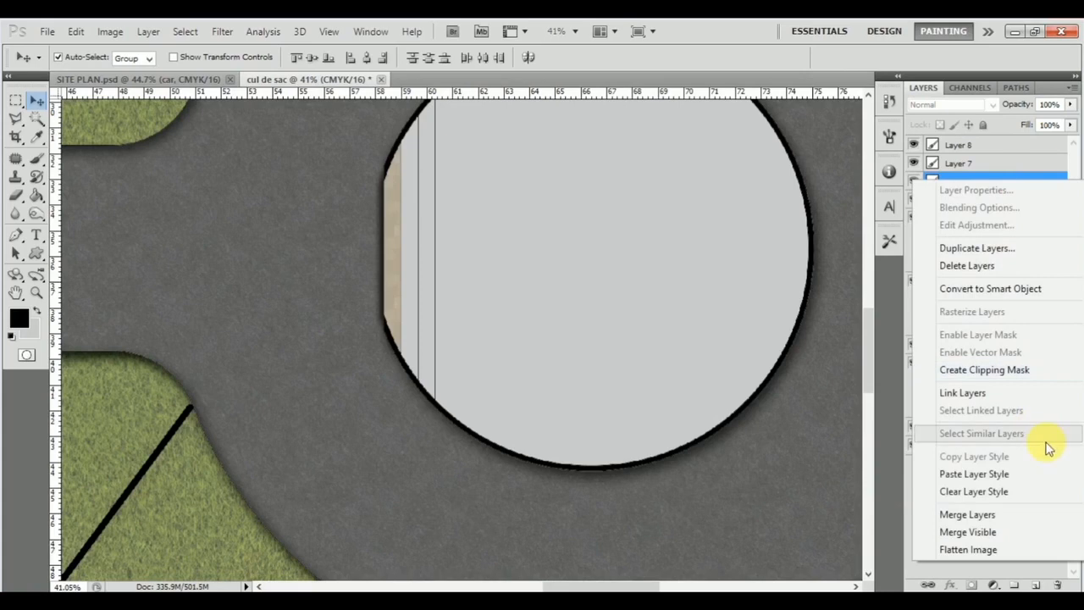
pyautogui.click(1012, 477)
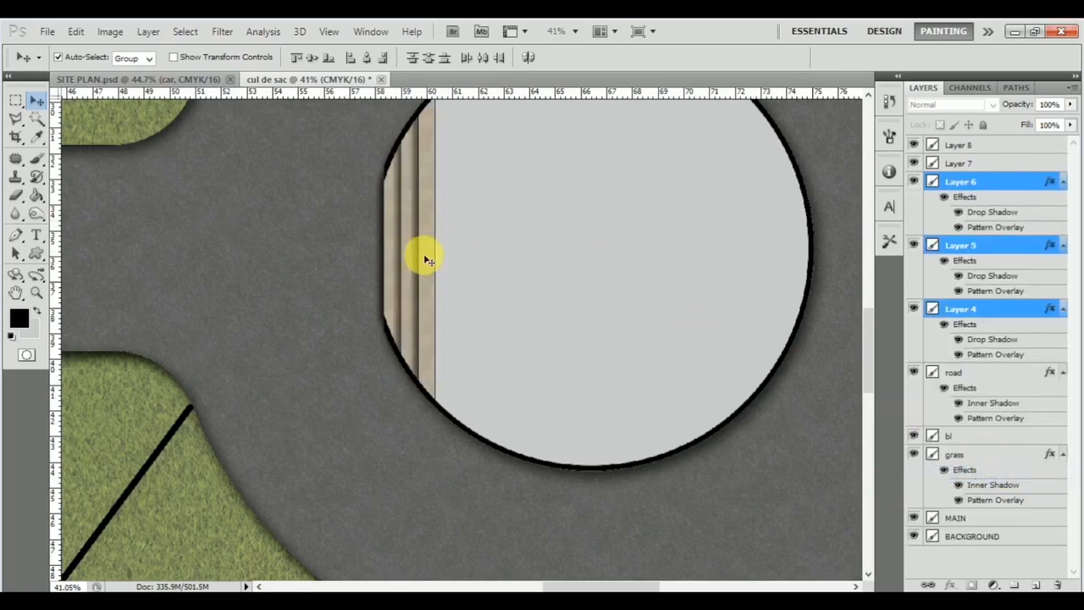
pyautogui.click(1015, 165)
pyautogui.rightClick(1015, 169)
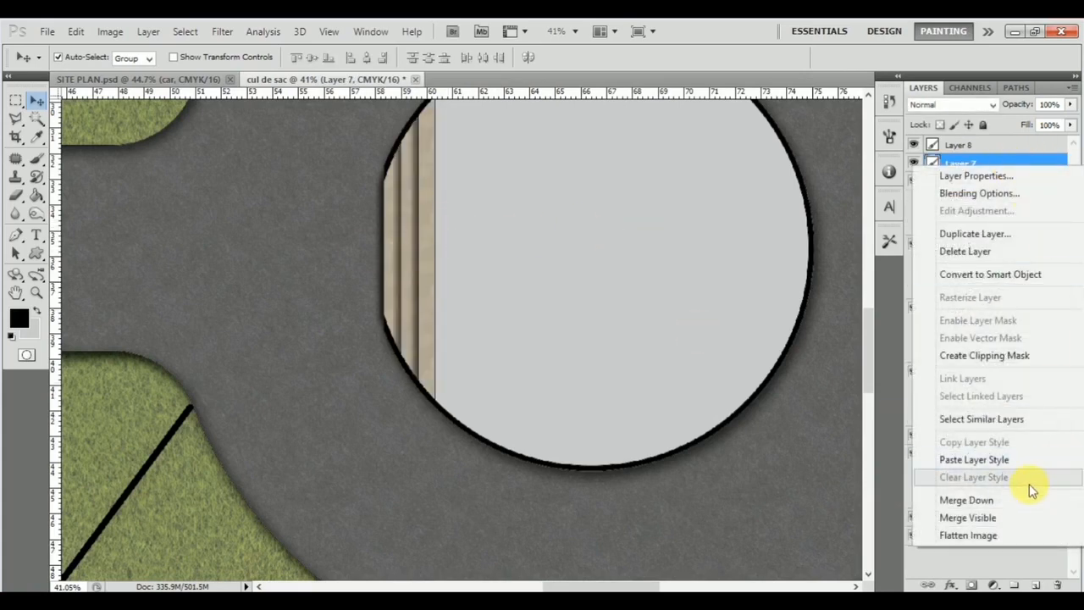
pyautogui.click(1004, 460)
pyautogui.scroll(-3, 593, 271)
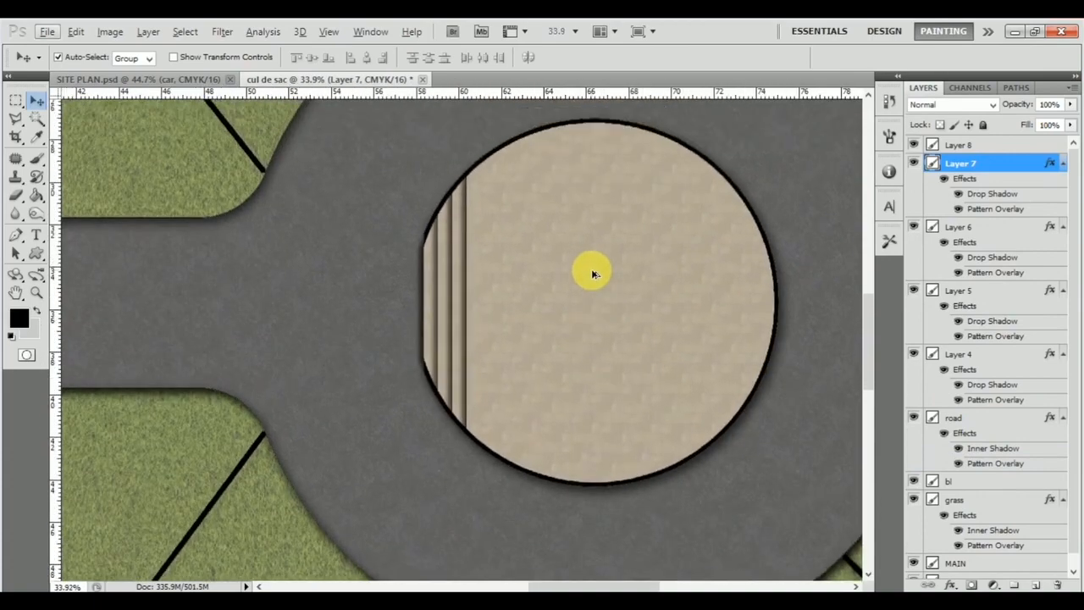
pyautogui.click(914, 144)
pyautogui.click(913, 144)
pyautogui.doubleClick(1008, 144)
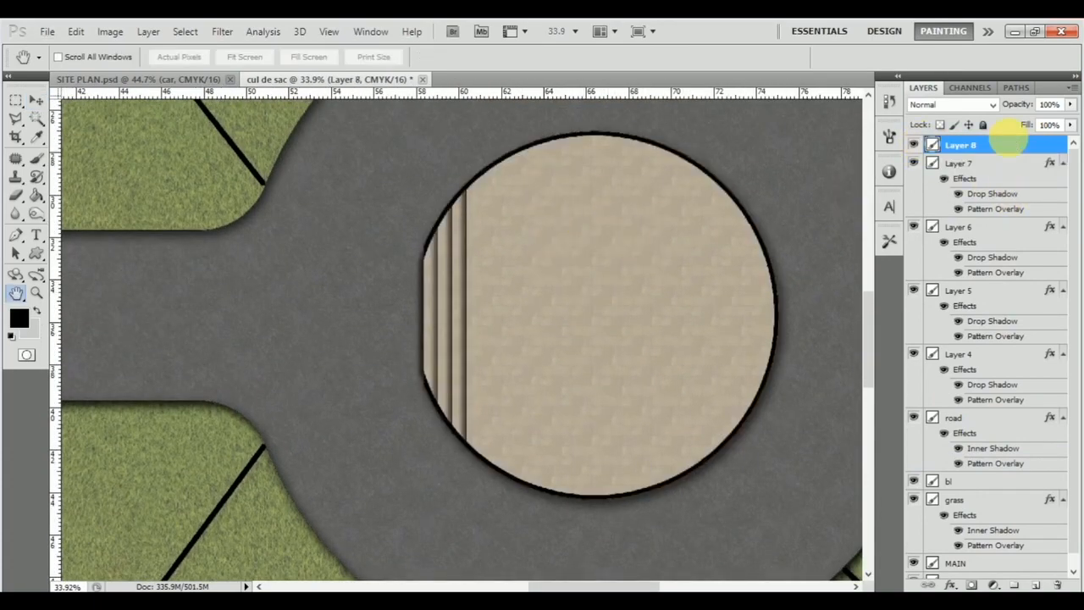
pyautogui.click(642, 244)
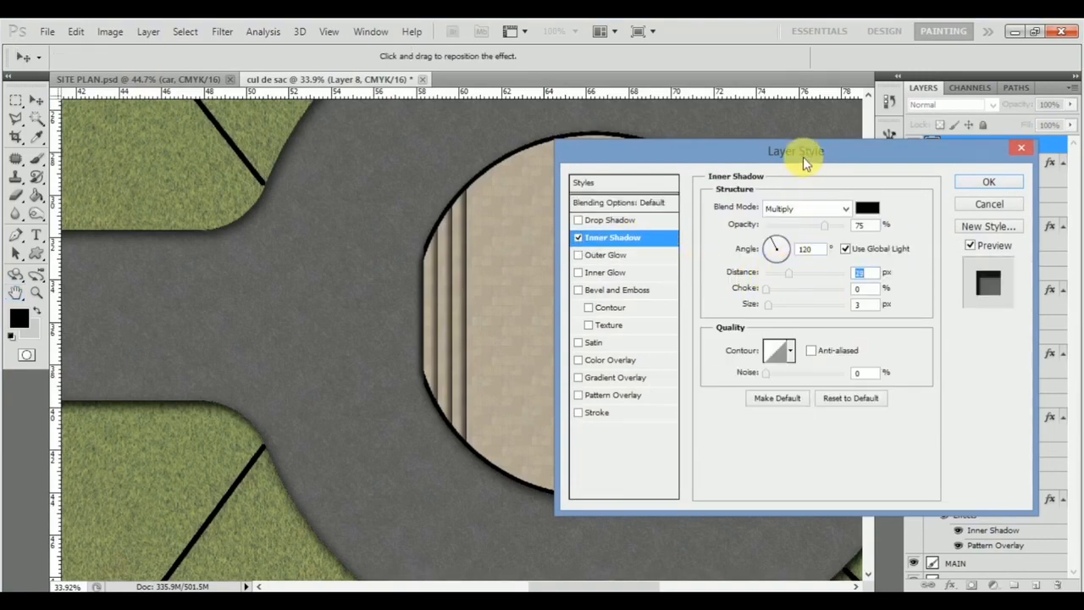
pyautogui.moveTo(806, 158); pyautogui.dragTo(271, 129)
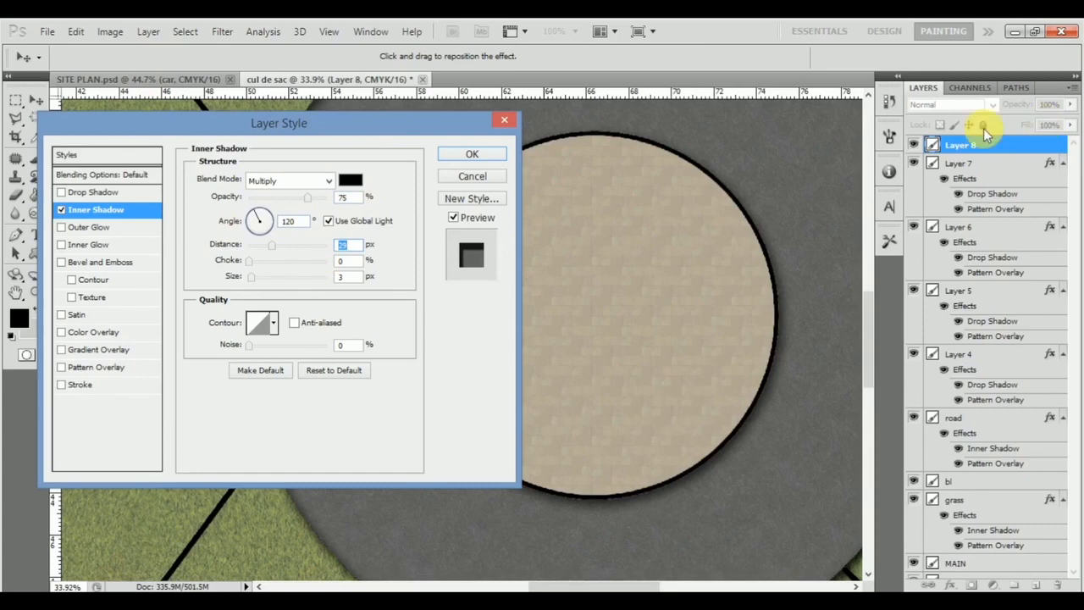
pyautogui.click(504, 119)
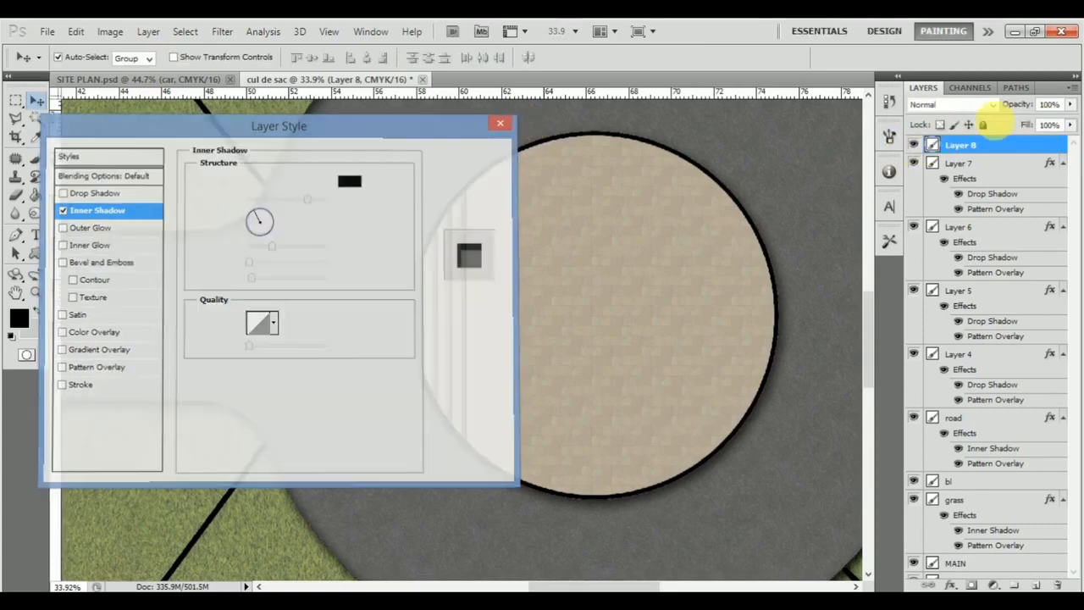
pyautogui.click(914, 145)
pyautogui.click(914, 145)
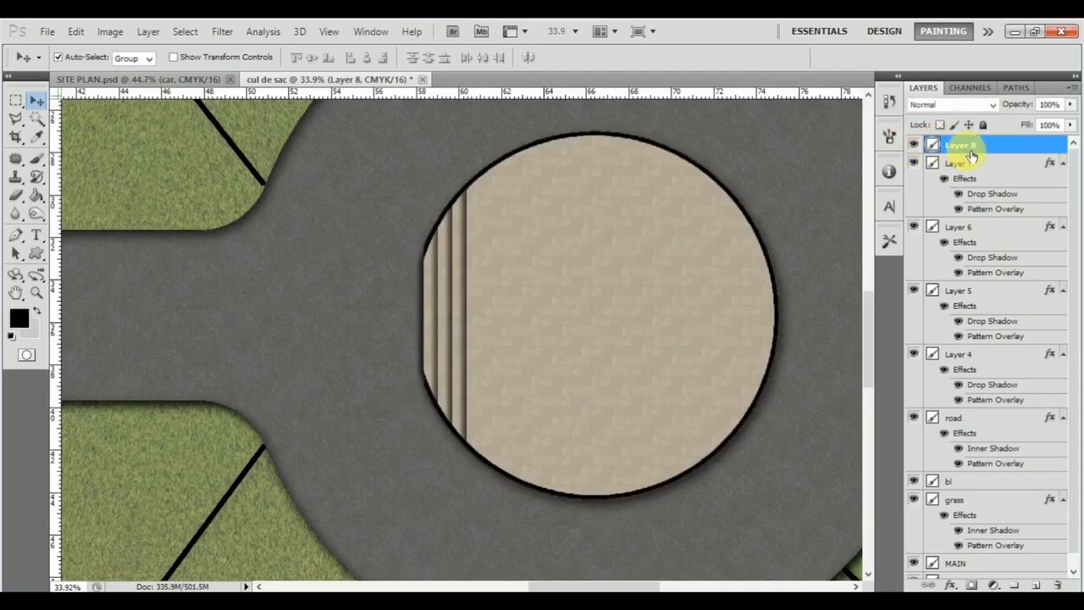
# Step: Add an Inner Shadow to Layer 7 without global light: -36° angle, 21 px distance, 57 px size, about 56% opacity, and apply it
pyautogui.click(976, 162)
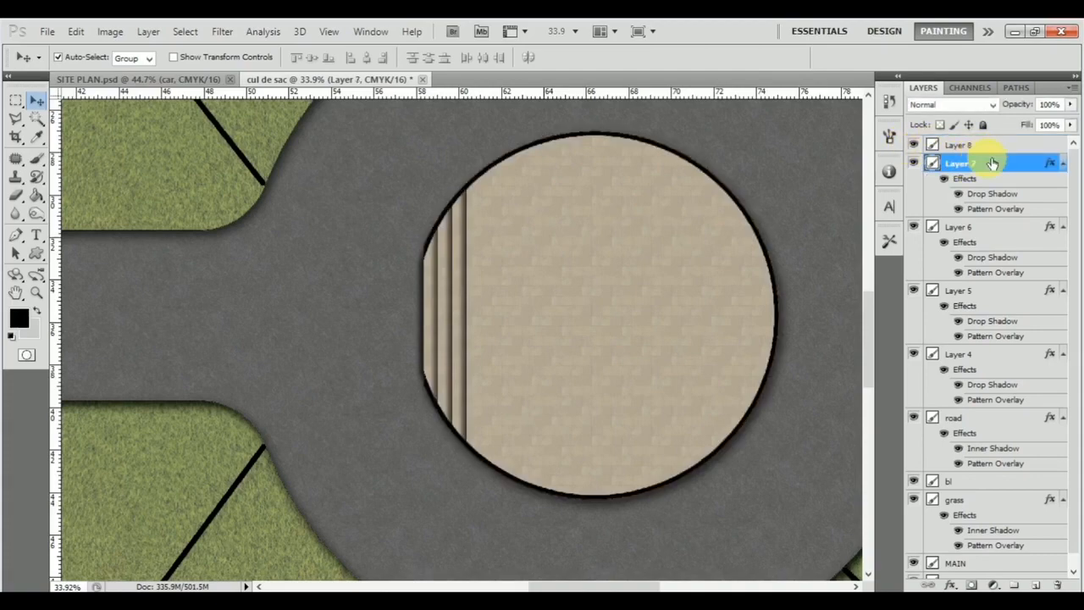
pyautogui.doubleClick(993, 163)
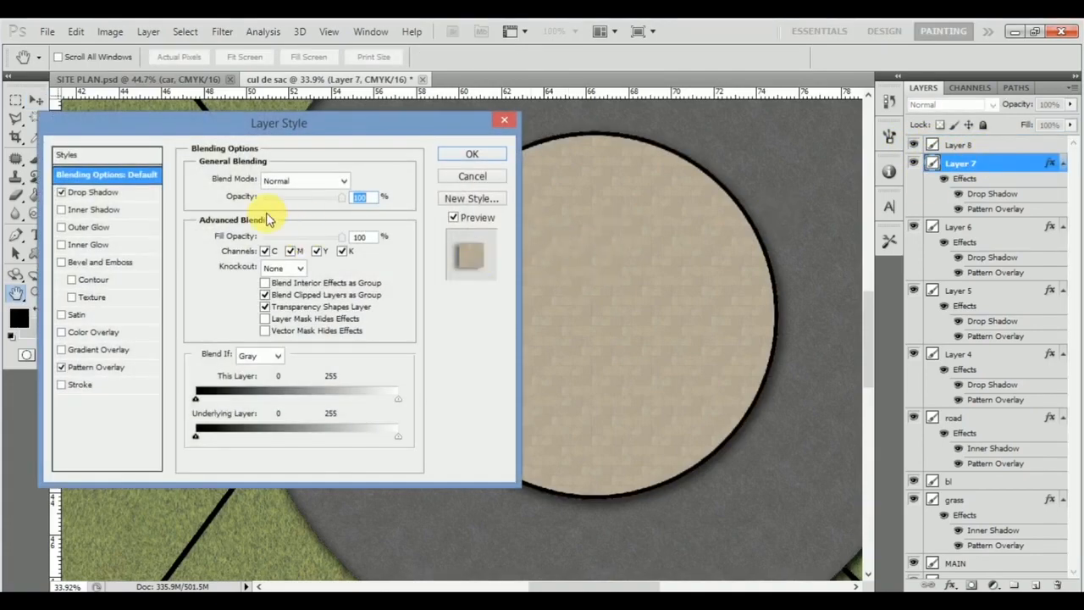
pyautogui.click(84, 210)
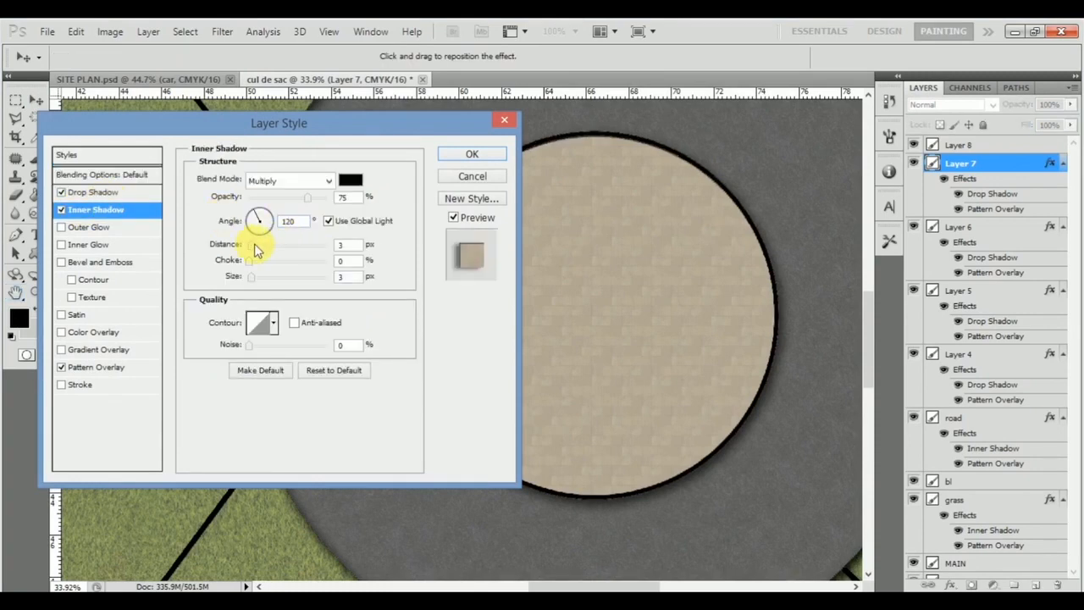
pyautogui.moveTo(256, 248); pyautogui.dragTo(265, 244)
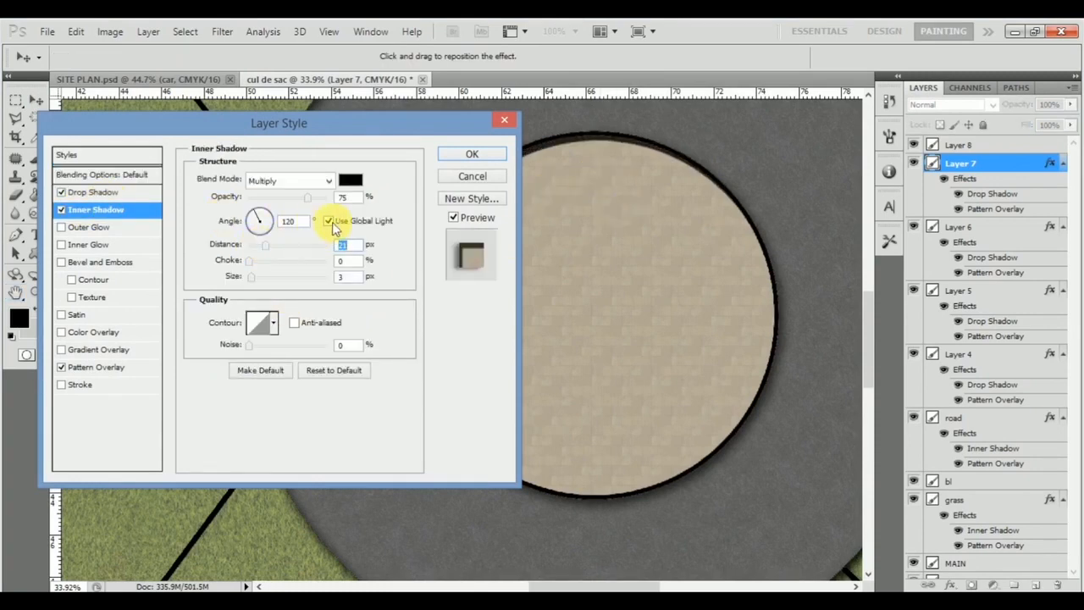
pyautogui.moveTo(265, 230); pyautogui.dragTo(271, 285)
pyautogui.moveTo(307, 197); pyautogui.dragTo(292, 198)
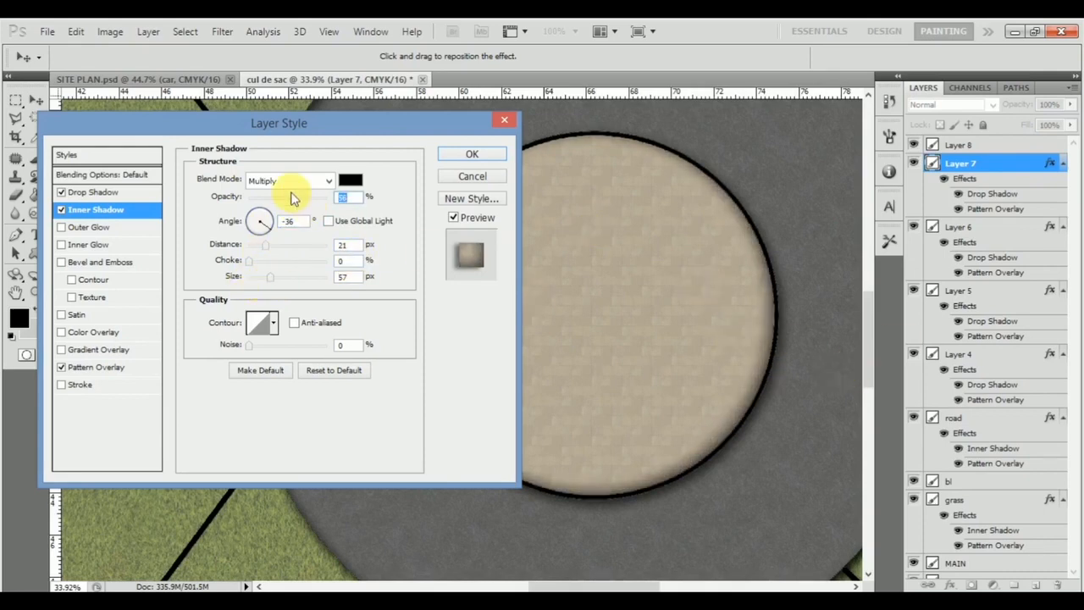
pyautogui.click(472, 155)
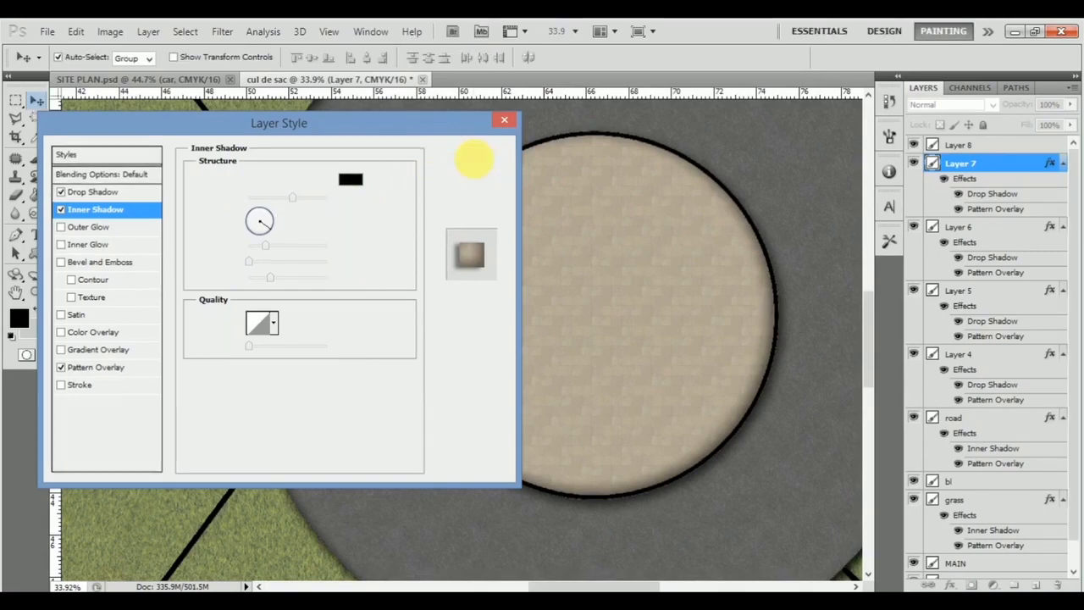
pyautogui.scroll(-3, 663, 350)
pyautogui.scroll(-3, 663, 349)
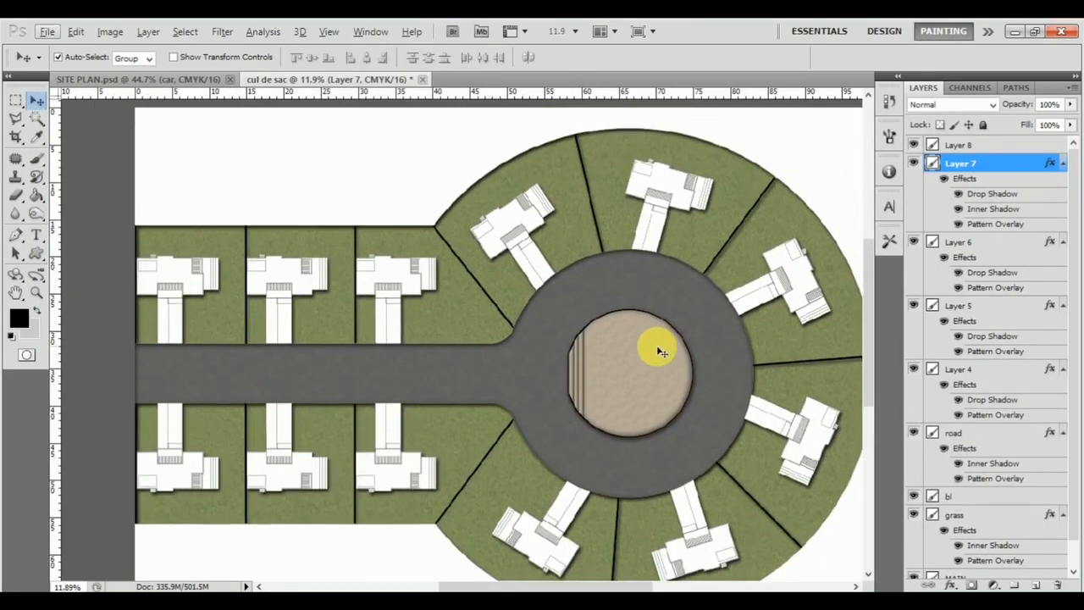